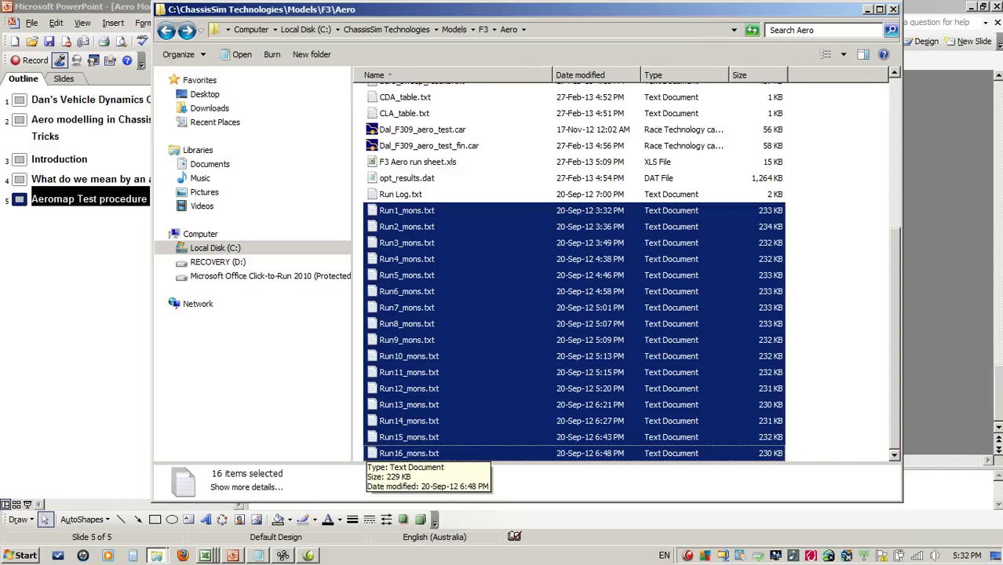
- Open Run Log.txt in Notepad to read ride heights for Runs 1–16 and wing configurations A–E
mouse_move(207, 557)
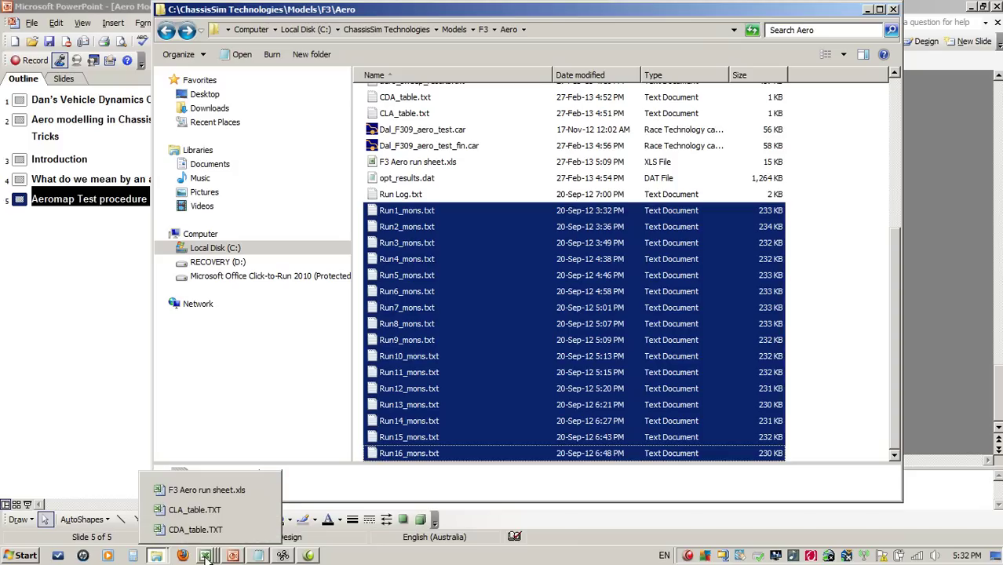
left_click(397, 196)
double_click(396, 196)
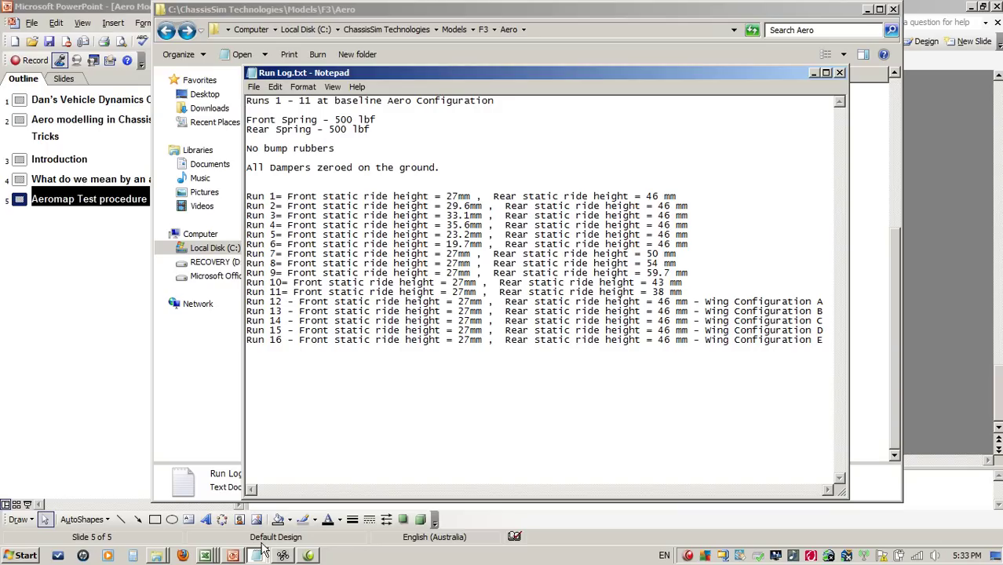
- Bring up the F3 Aero run sheet in Excel and step through the run numbers
mouse_move(212, 556)
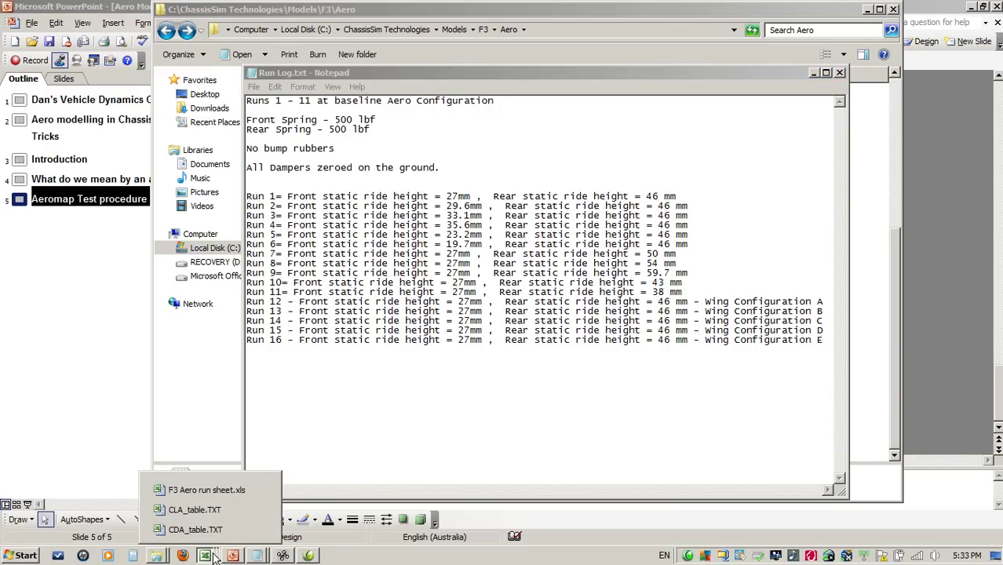
left_click(239, 488)
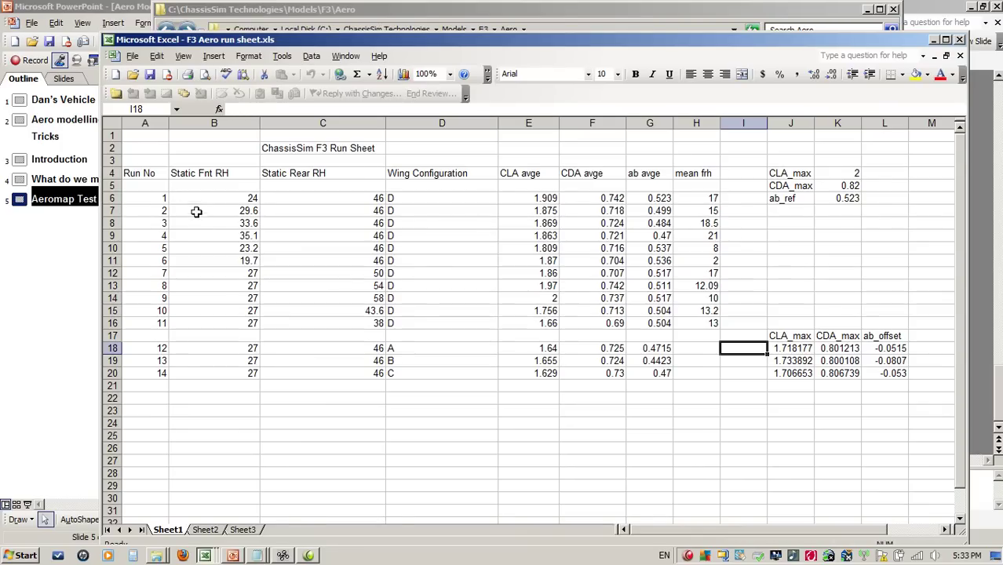
left_click(196, 211)
key("Up")
key("Left")
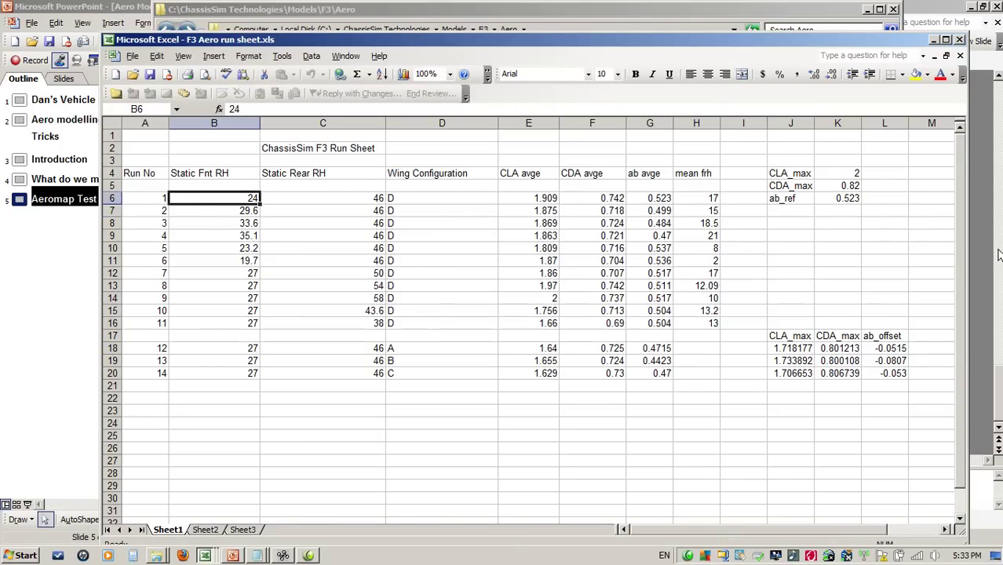
key("Down")
key("Down")
key("Down")
key("Down")
key("Down")
key("Down")
key("Down")
key("Up")
key("Up")
key("Up")
key("Up")
key("Up")
key("Up")
key("Up")
- Review run 1's ride heights (24 front, 46 rear), wing configuration, and CLA and ab average columns, then return to ChassisSim
key("Right")
key("Right")
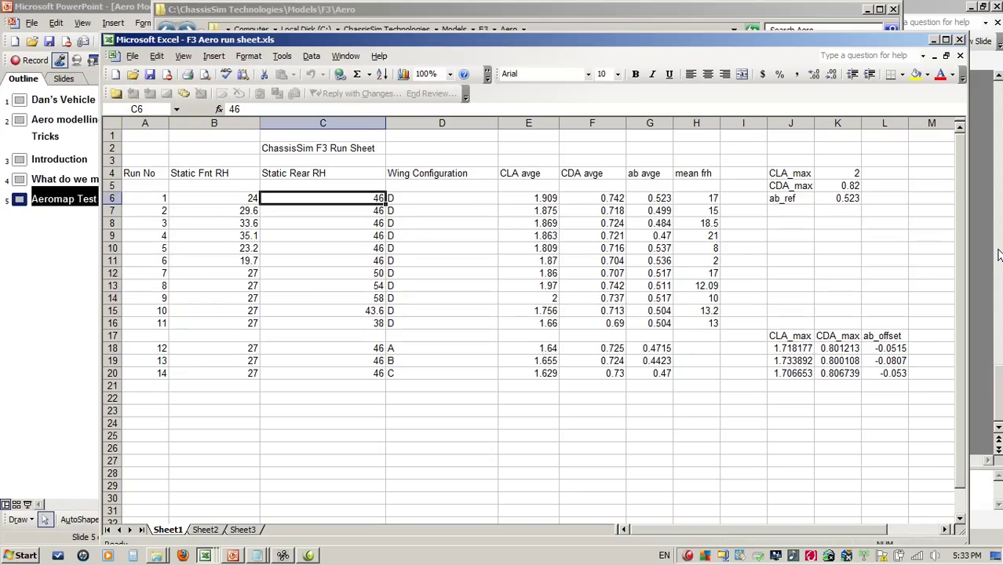
key("Right")
key("Down")
key("Down")
key("Down")
key("Down")
key("Down")
key("Down")
key("Down")
key("Down")
key("Up")
key("Up")
key("Up")
key("Up")
key("Up")
key("Up")
key("Up")
key("Up")
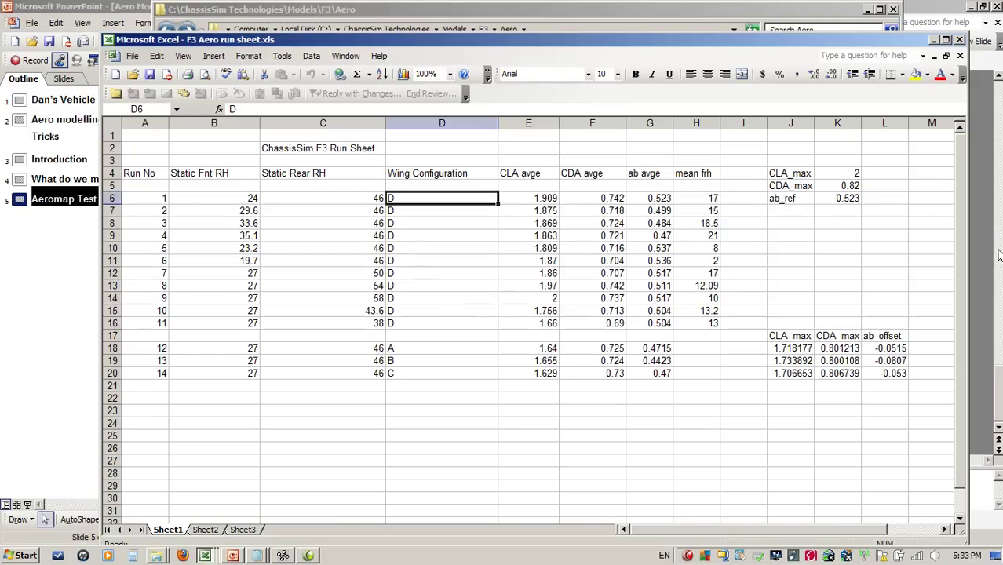
key("Up")
key("Up")
key("Right")
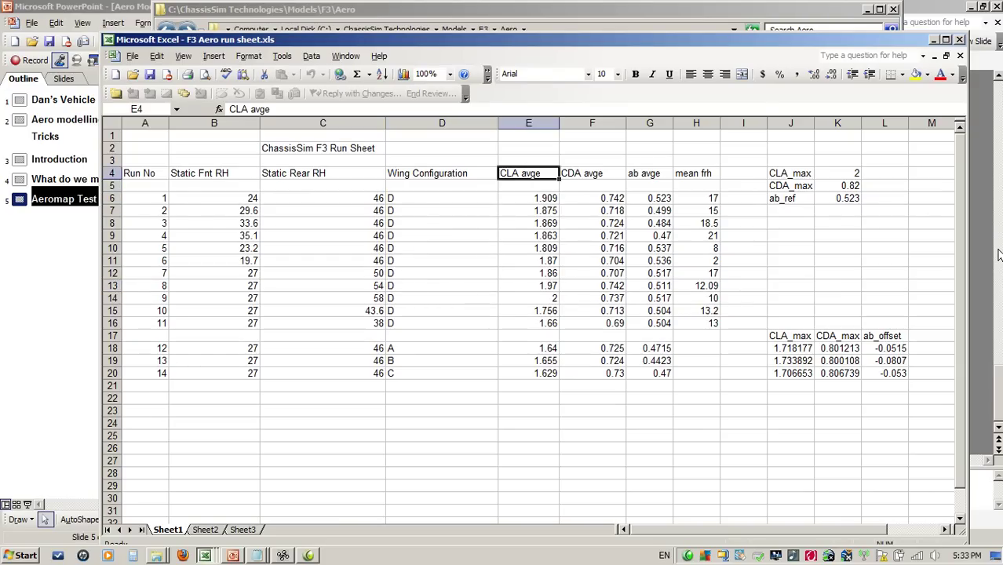
key("Right")
key("Right")
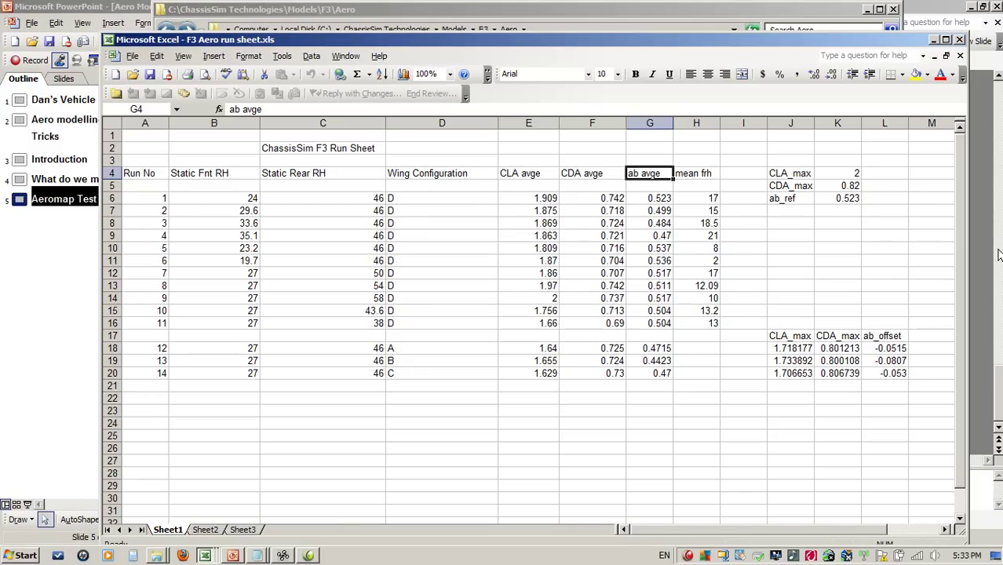
left_click(281, 555)
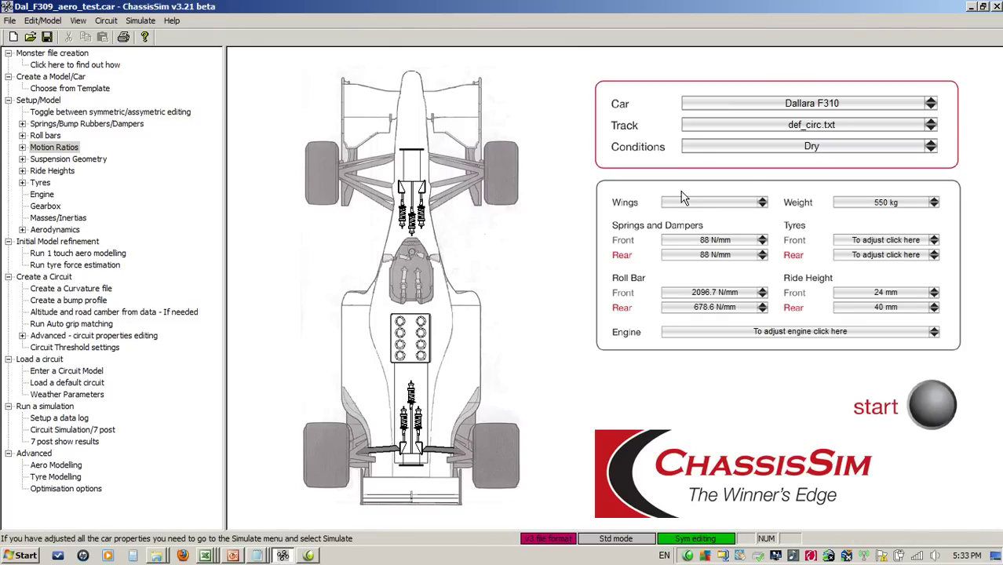
- Change the front ride height from 24 to 27 mm and confirm the rear at 46 mm
left_click(880, 296)
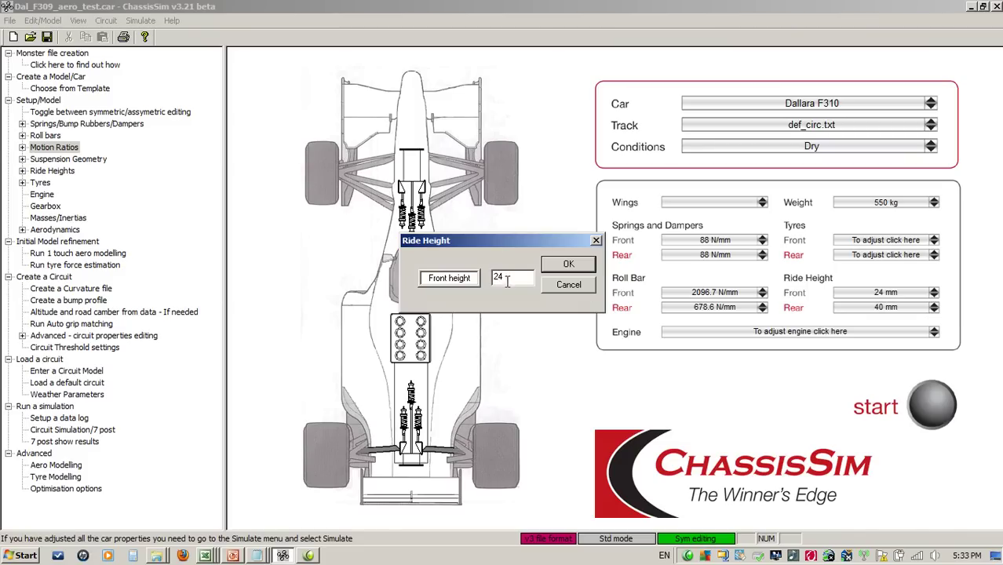
left_click_drag(504, 278, 480, 271)
type("2")
type("0")
key("Return")
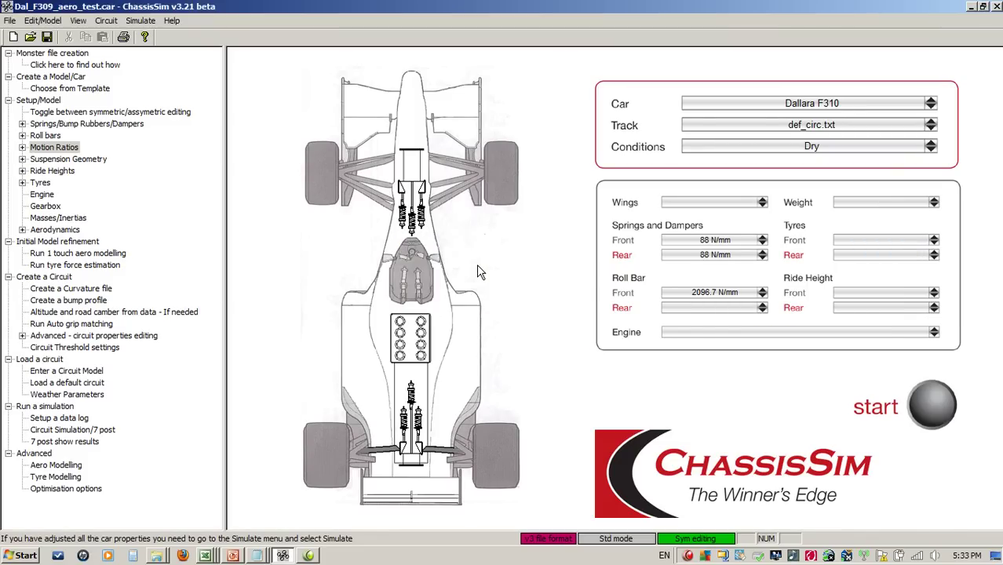
left_click(873, 307)
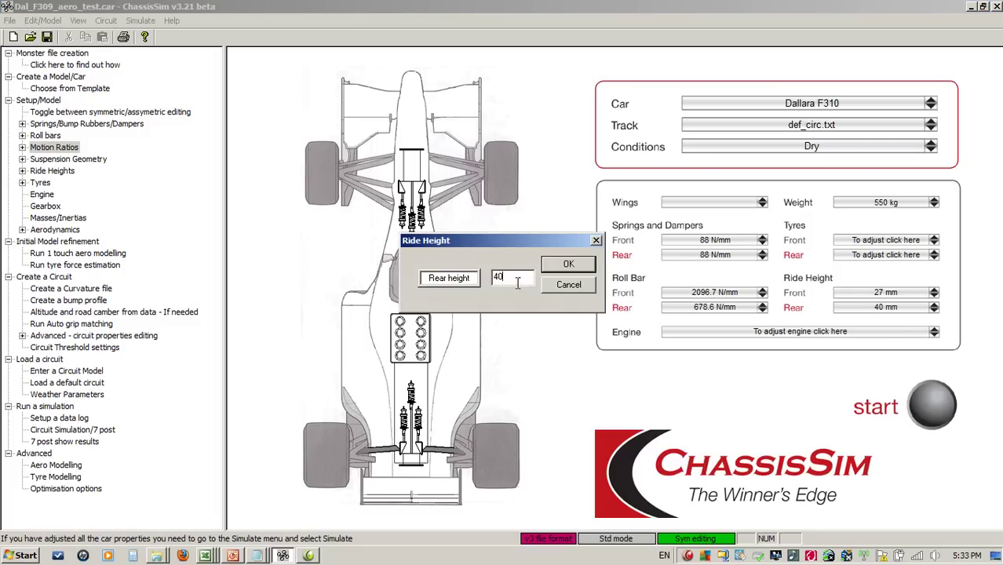
key("Return")
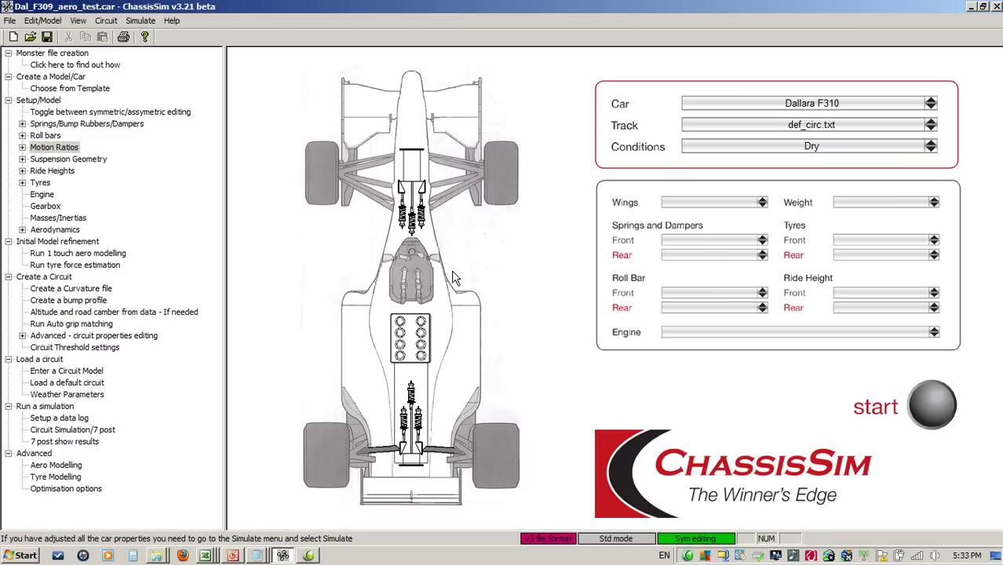
left_click(129, 23)
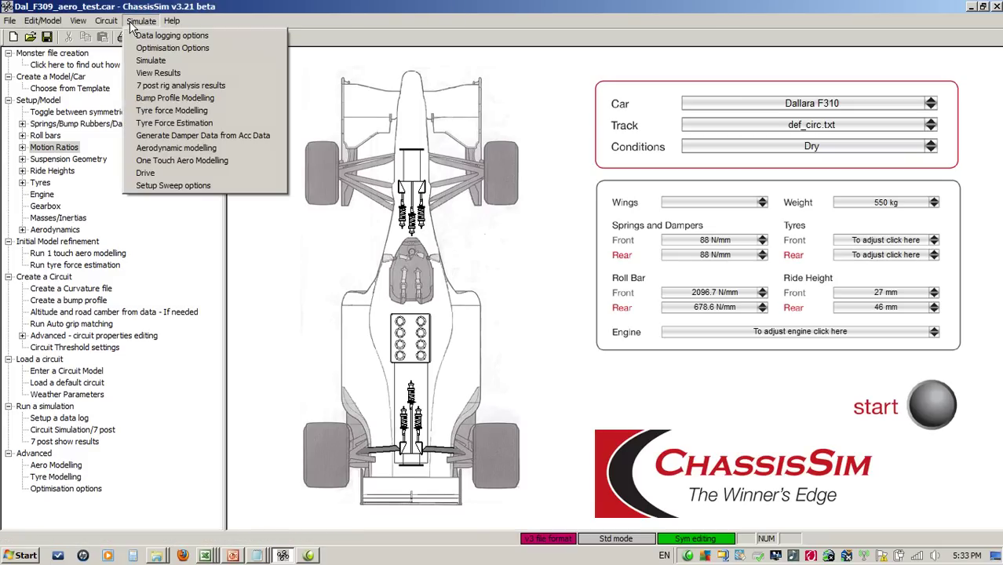
- Add Run1_mons.txt as monster import file, set Model aero coefficients to 1, accept advanced limits, apply
left_click(176, 148)
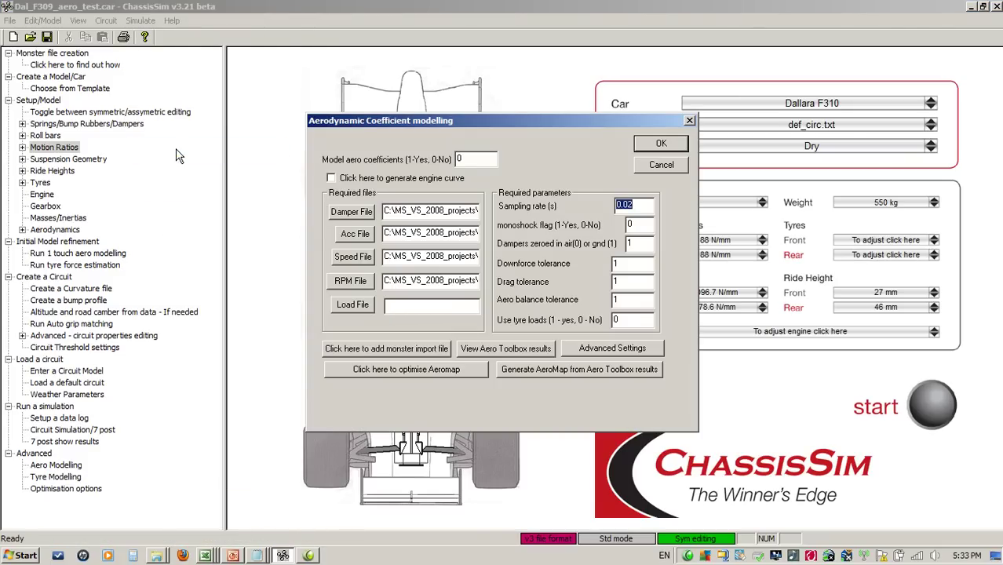
left_click(428, 346)
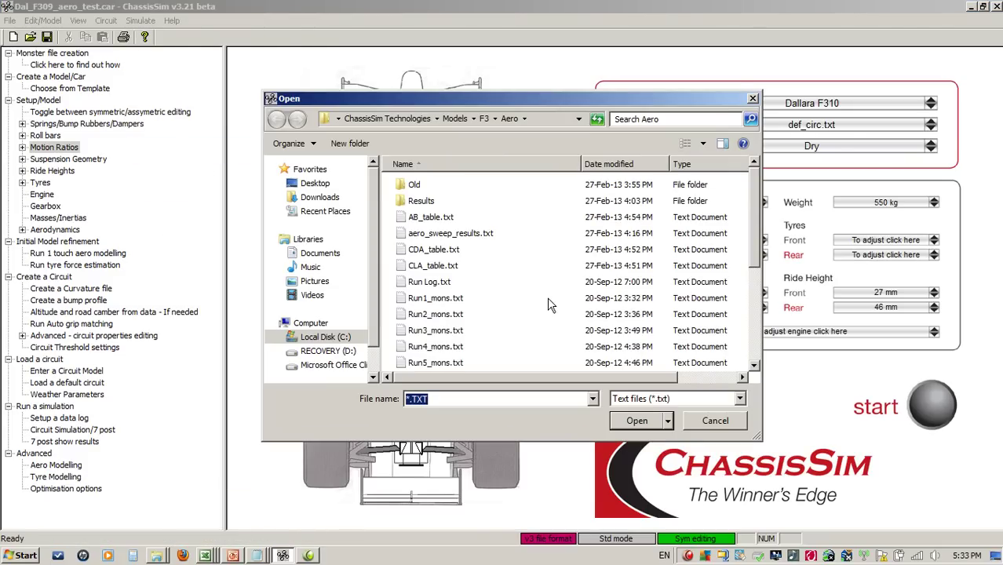
double_click(436, 298)
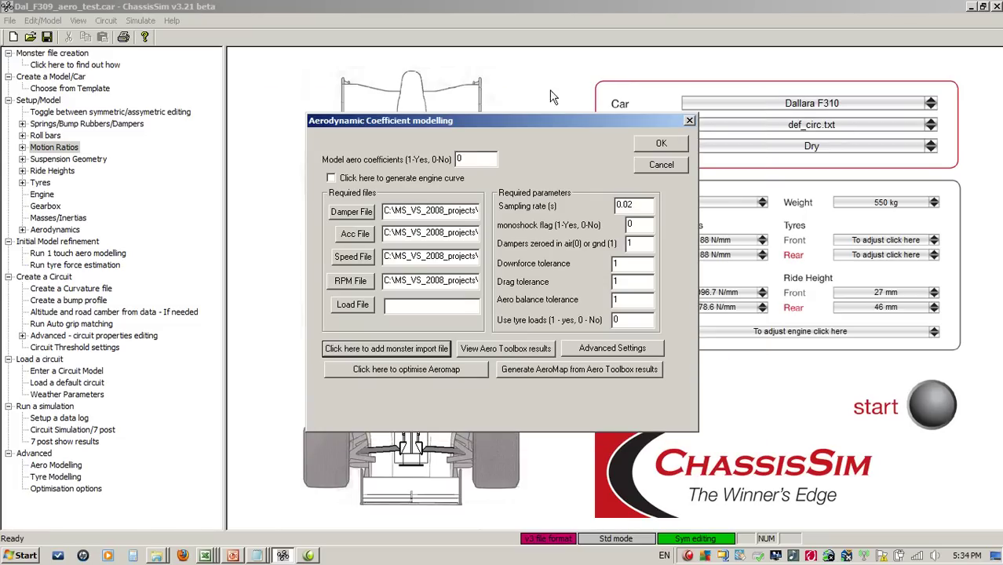
double_click(469, 163)
type("1")
left_click(633, 349)
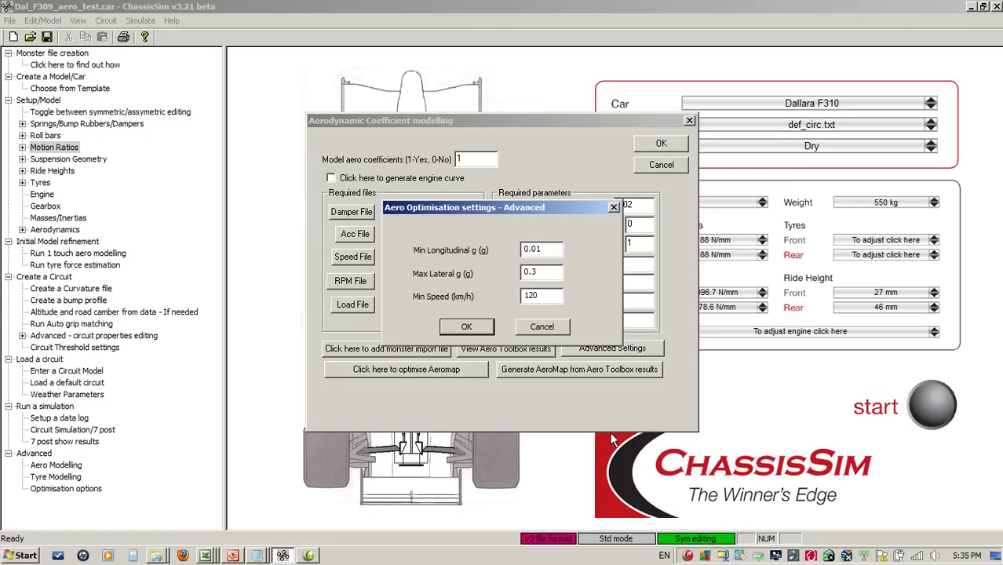
left_click(481, 327)
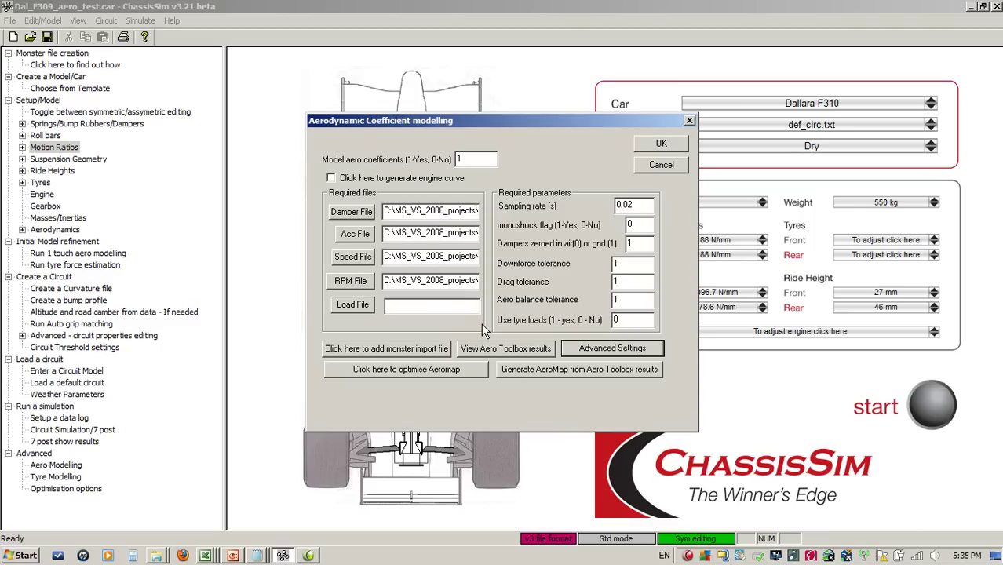
left_click(648, 149)
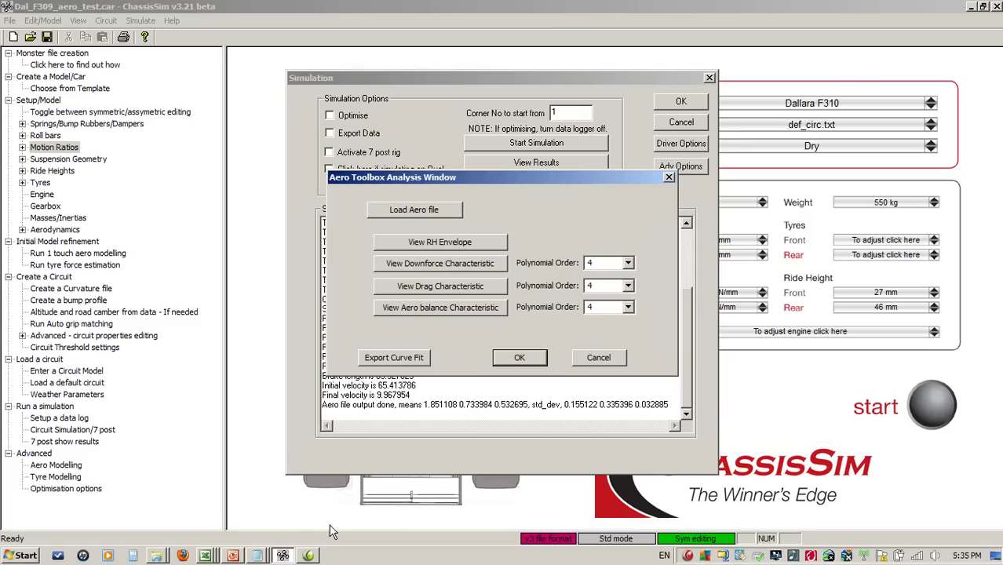
- Bring the F3 Aero run sheet to the front in Excel
left_click(206, 556)
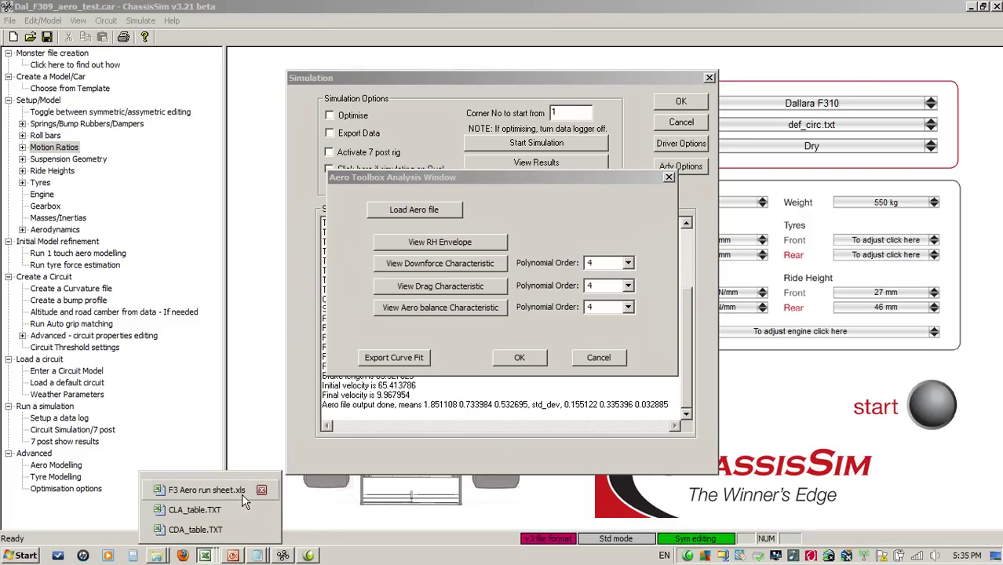
left_click(242, 493)
- Check run 1's CLA average of 1.909 in cell E6 and call up Explorer's recent folders
left_click(538, 202)
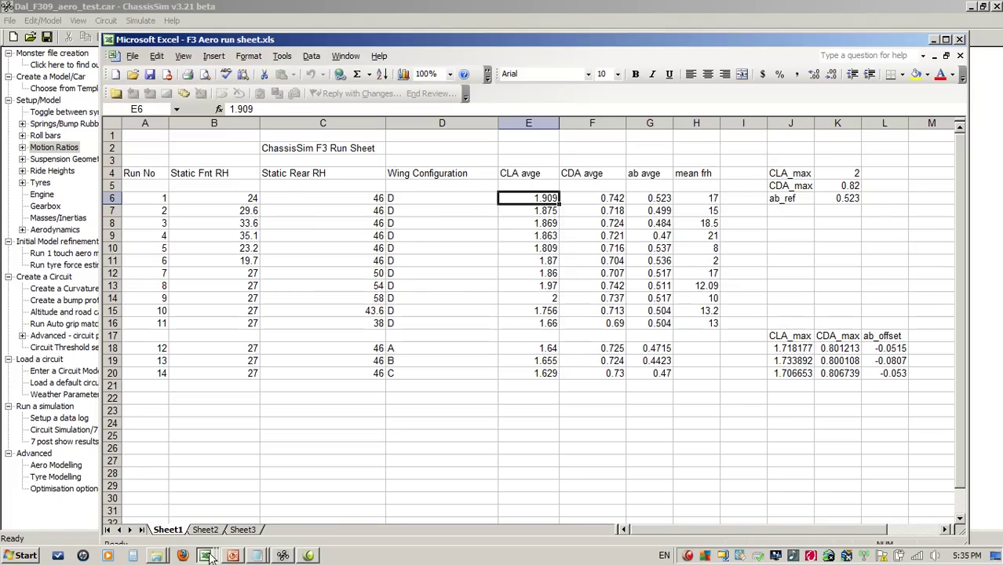
right_click(157, 556)
- Open the F3 Aero folder and browse the numbered aero_analysis_results files
left_click(171, 506)
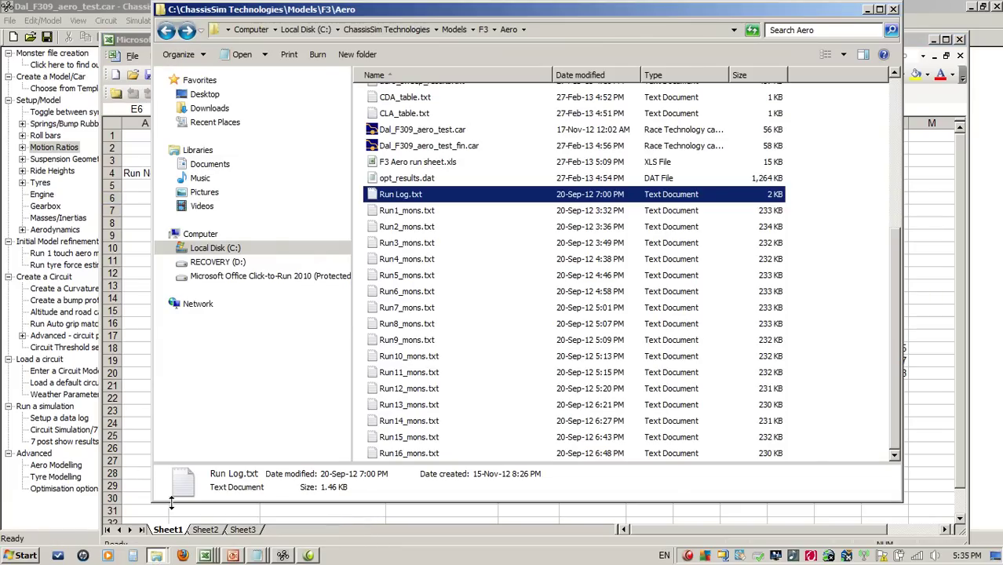
scroll(515, 234, "up", 5)
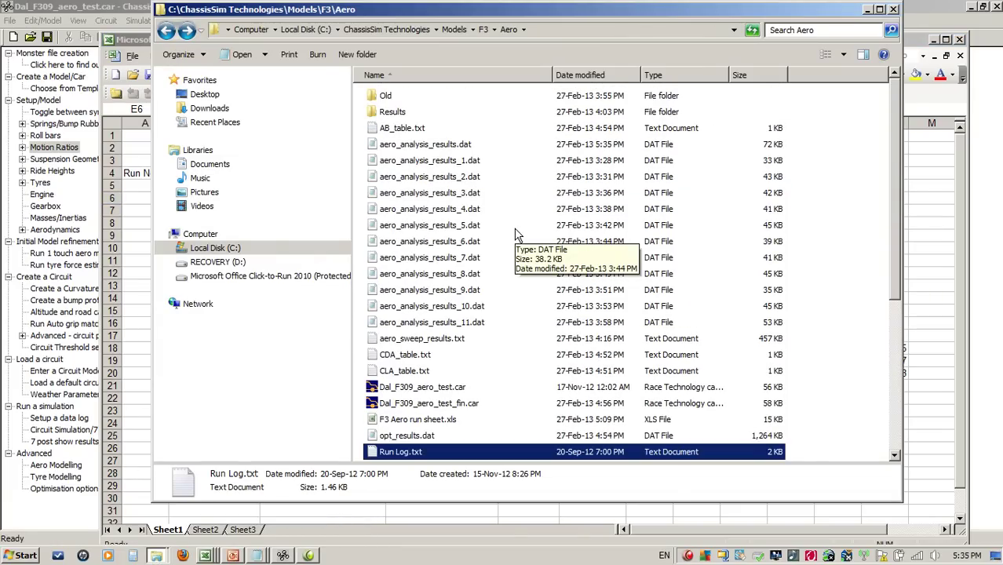
left_click(453, 149)
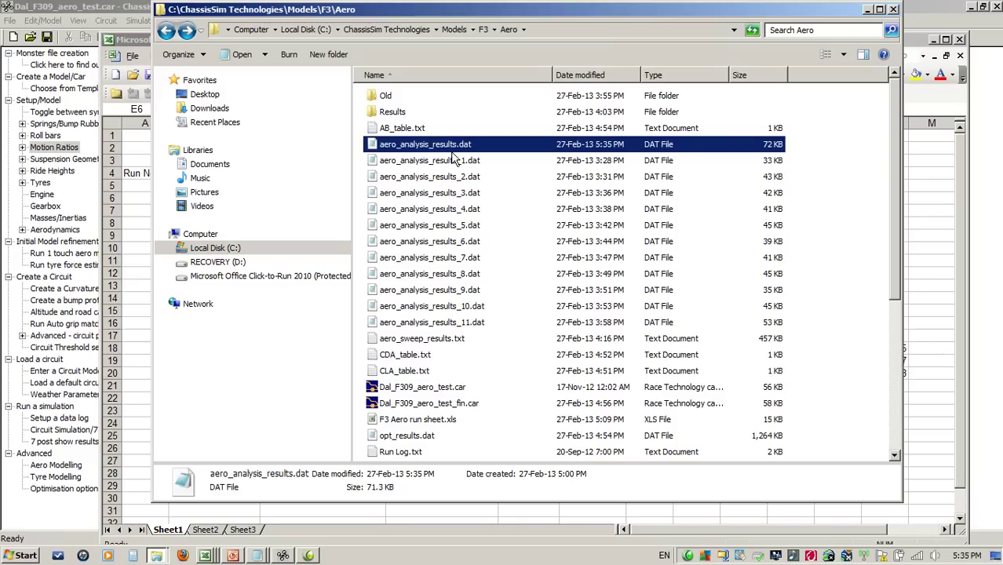
left_click(453, 163)
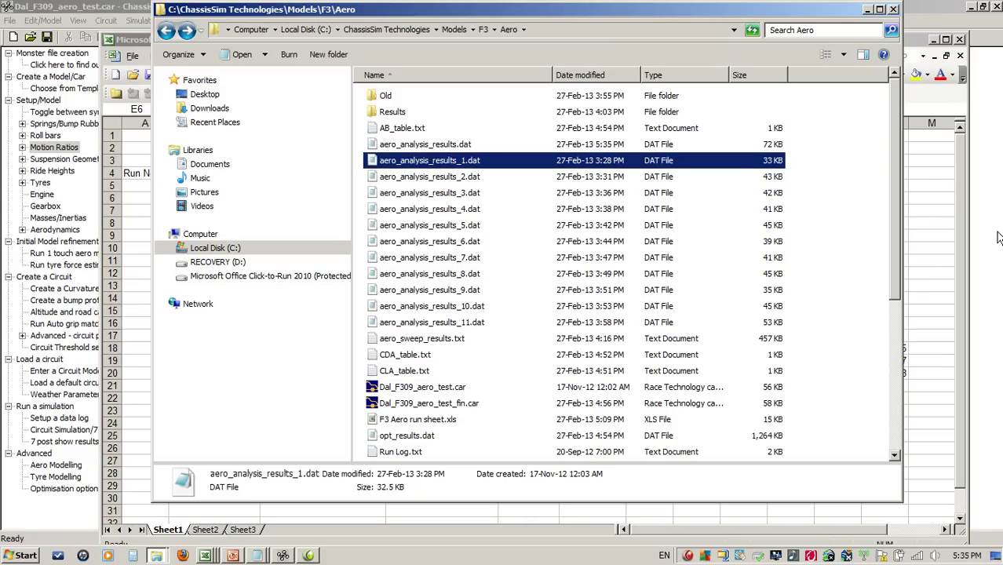
key("Down")
key("Down")
key("Down")
key("Down")
key("Down")
key("Down")
key("Down")
key("Down")
key("Down")
key("Down")
key("Up")
key("Up")
key("Up")
key("Up")
key("Up")
key("Up")
key("Up")
key("Up")
key("Up")
key("Up")
key("Up")
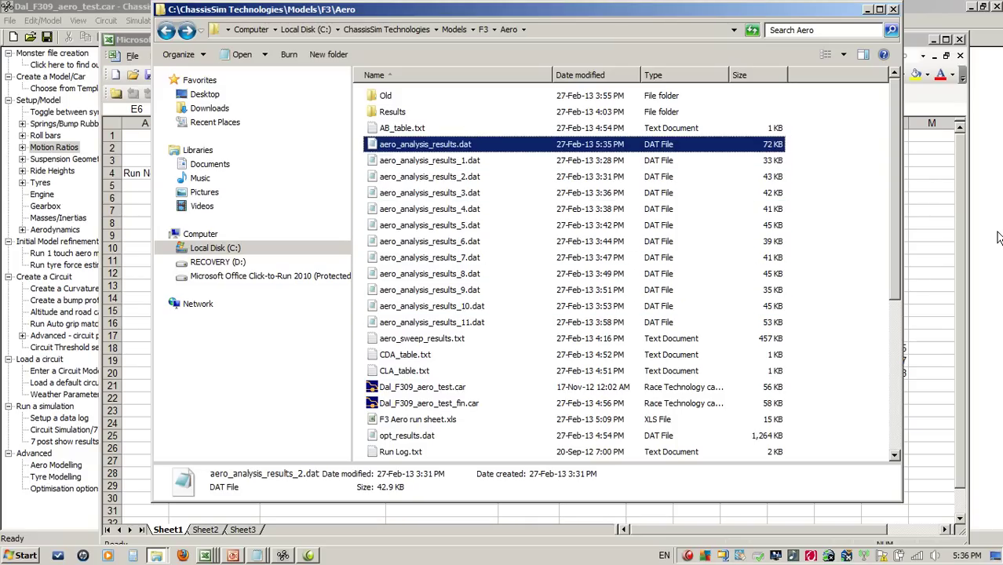
key("Down")
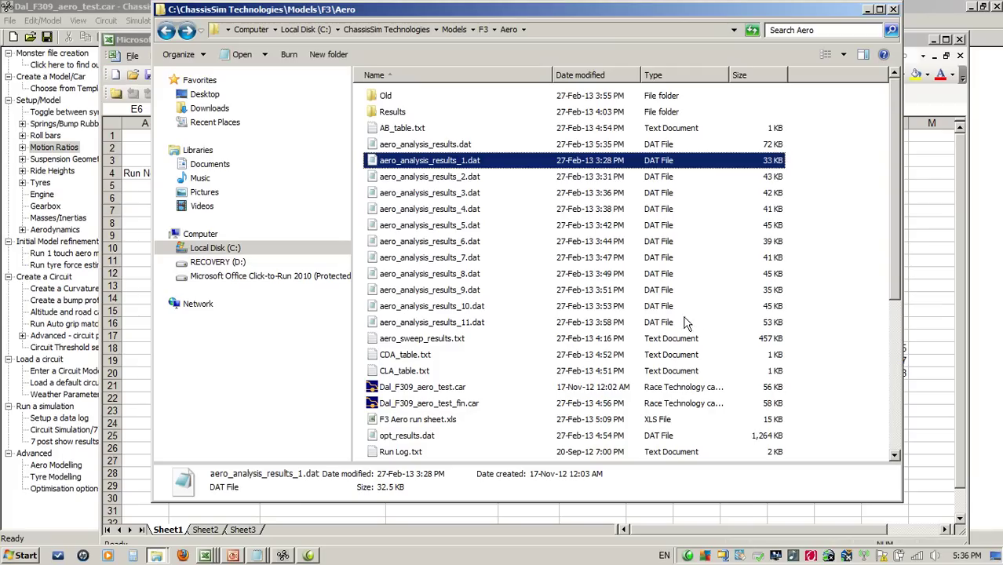
- Read aero_sweep_results.txt and aero_analysis_results_1.dat in Notepad, closing each afterwards
double_click(423, 339)
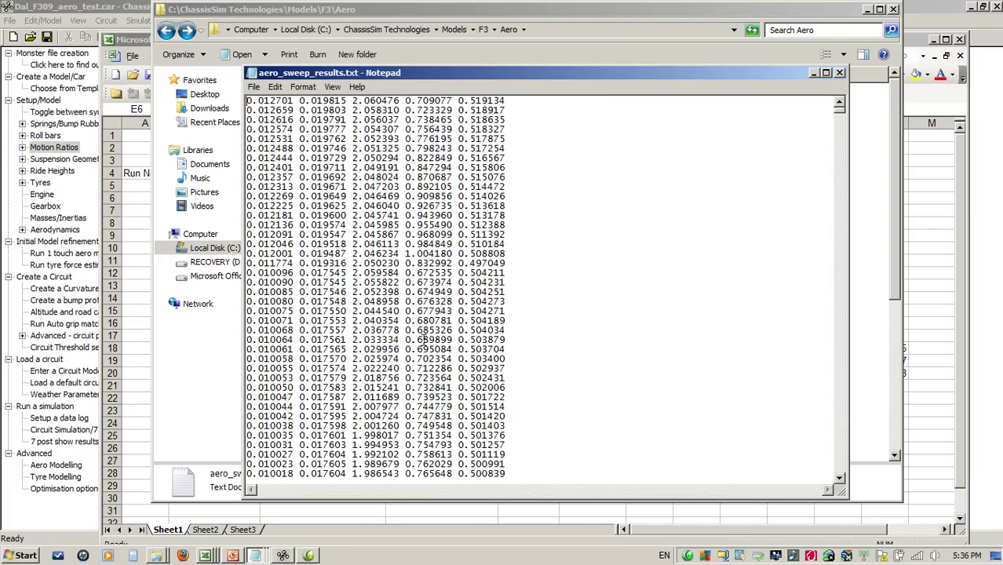
left_click(839, 72)
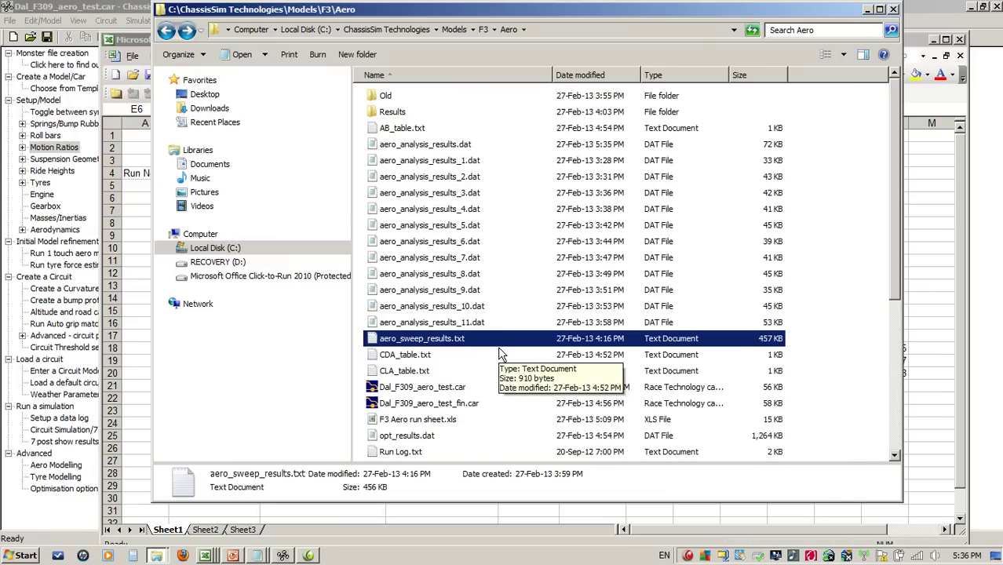
double_click(458, 162)
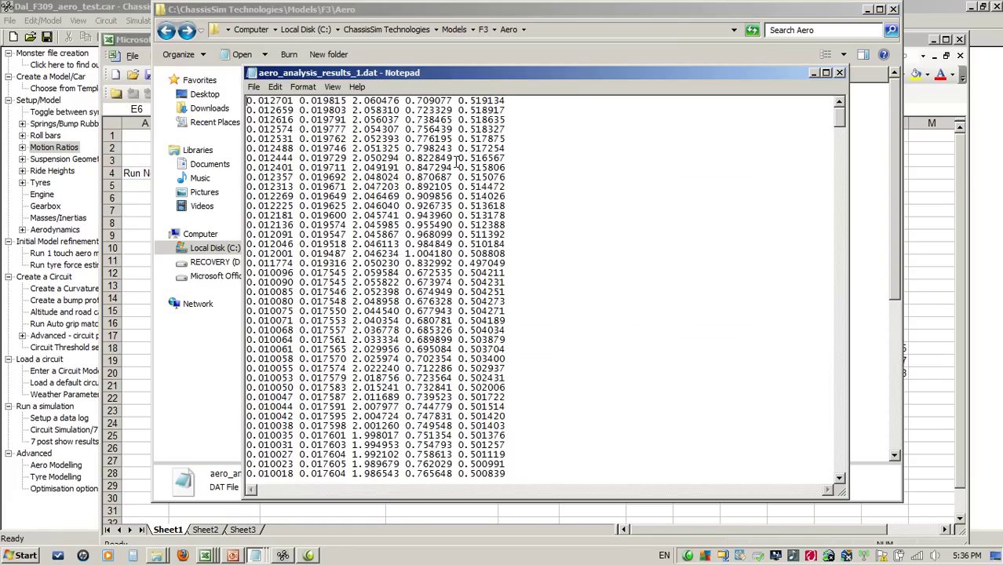
key("ctrl+a")
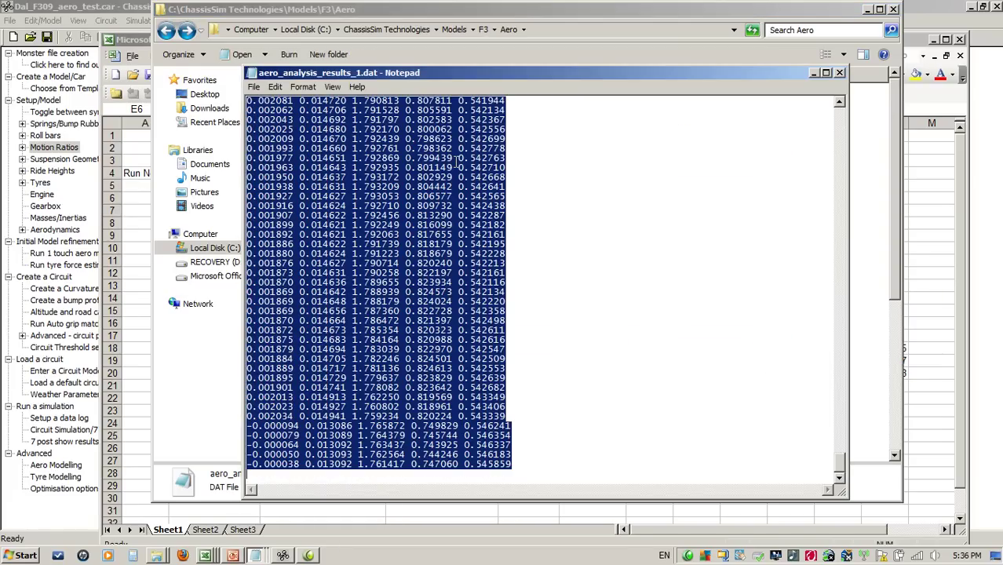
left_click(839, 72)
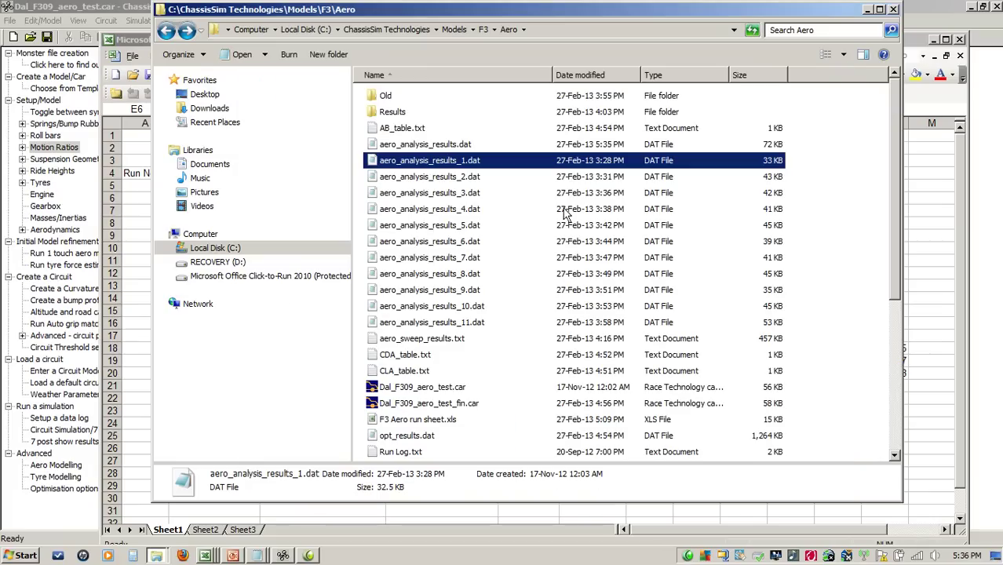
double_click(419, 339)
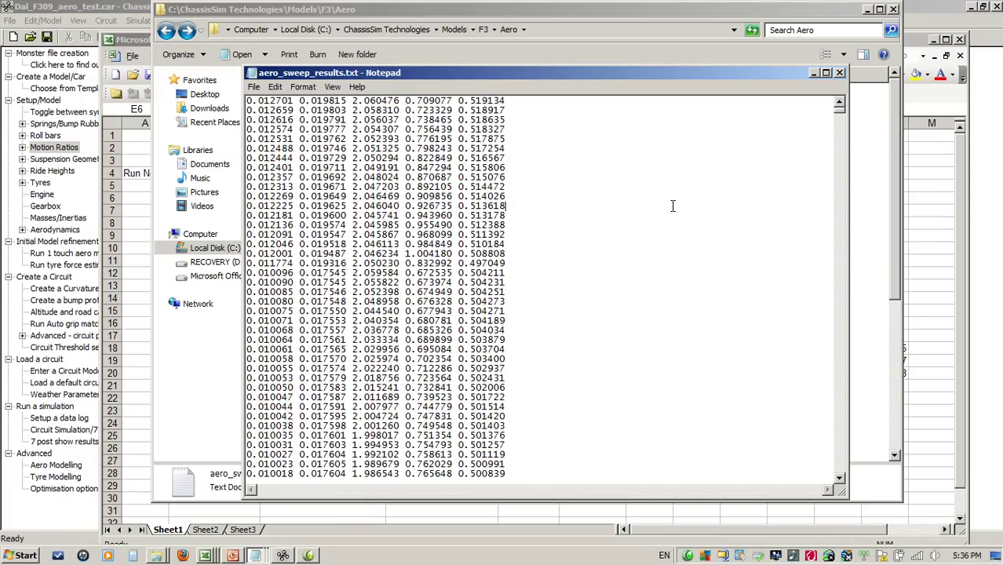
left_click(839, 72)
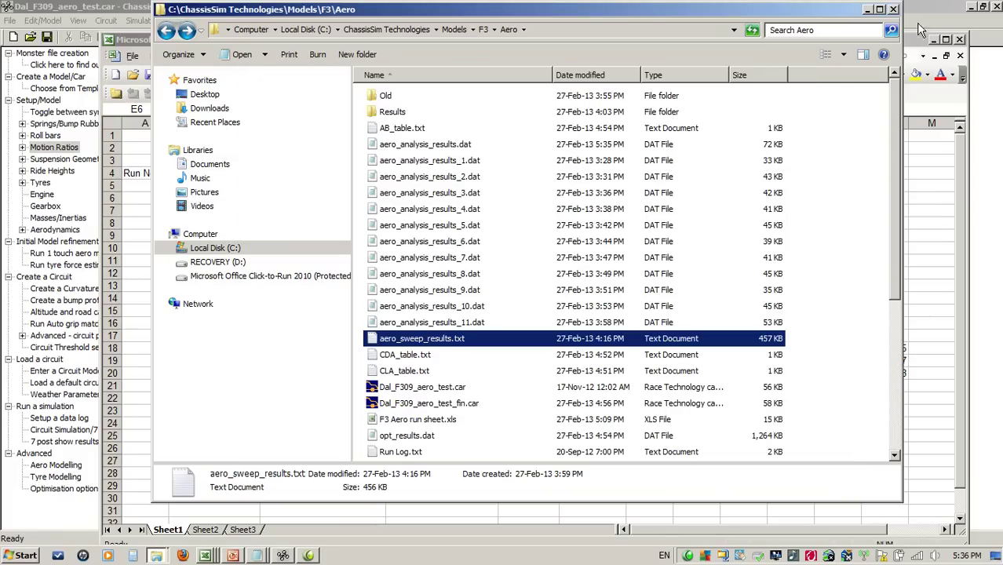
- Close the Aero folder and cancel ChassisSim's Aero Toolbox and simulation dialogs
left_click(866, 10)
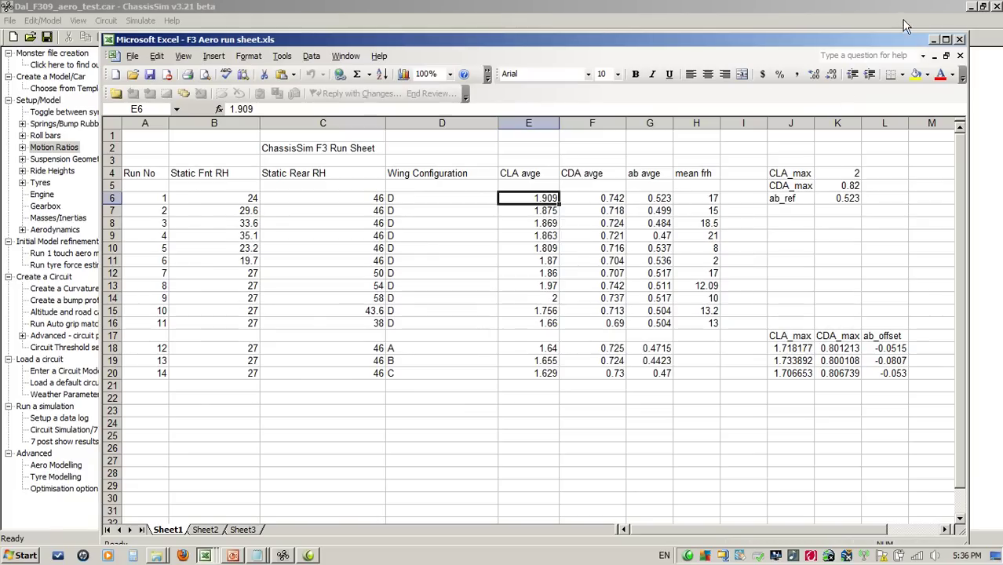
left_click(747, 8)
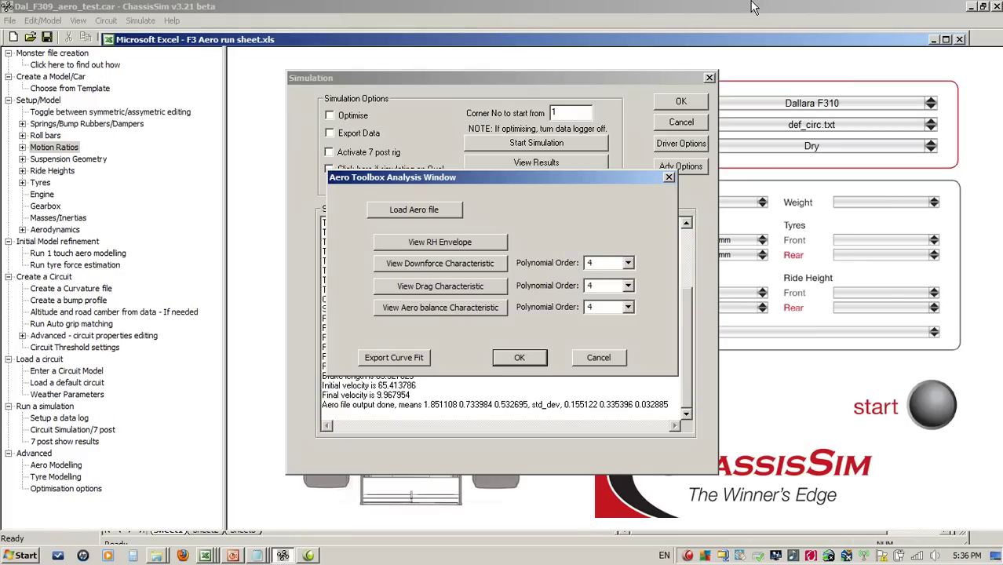
left_click(597, 357)
left_click(670, 126)
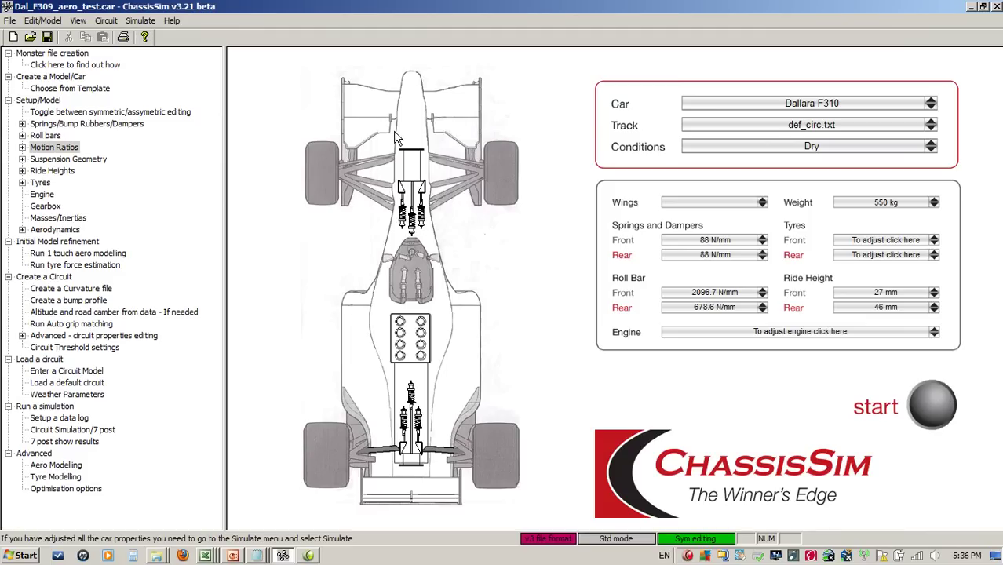
- Start Generate AeroMap from Aero Toolbox results and load aero_sweep_results.txt as the results file
left_click(141, 20)
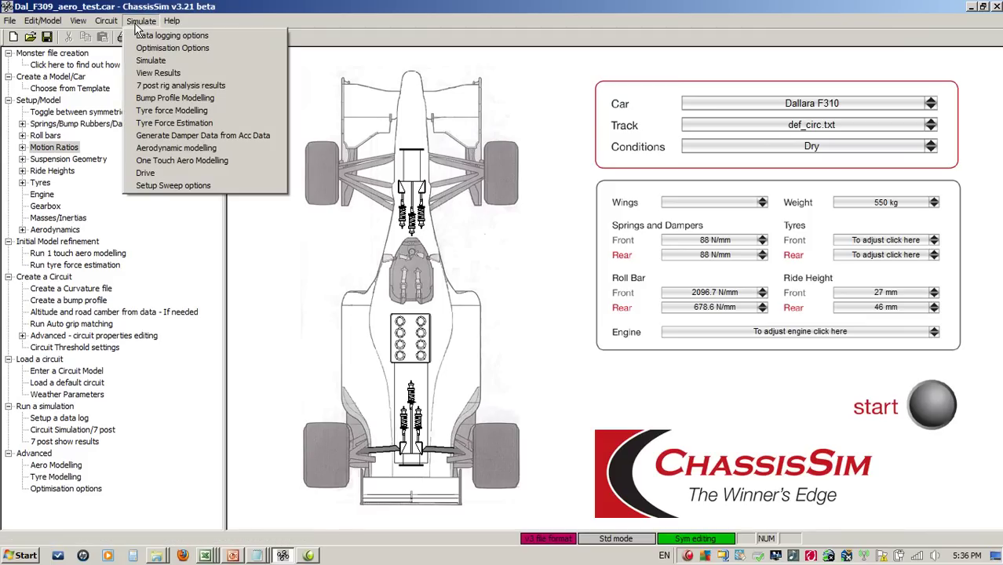
left_click(184, 149)
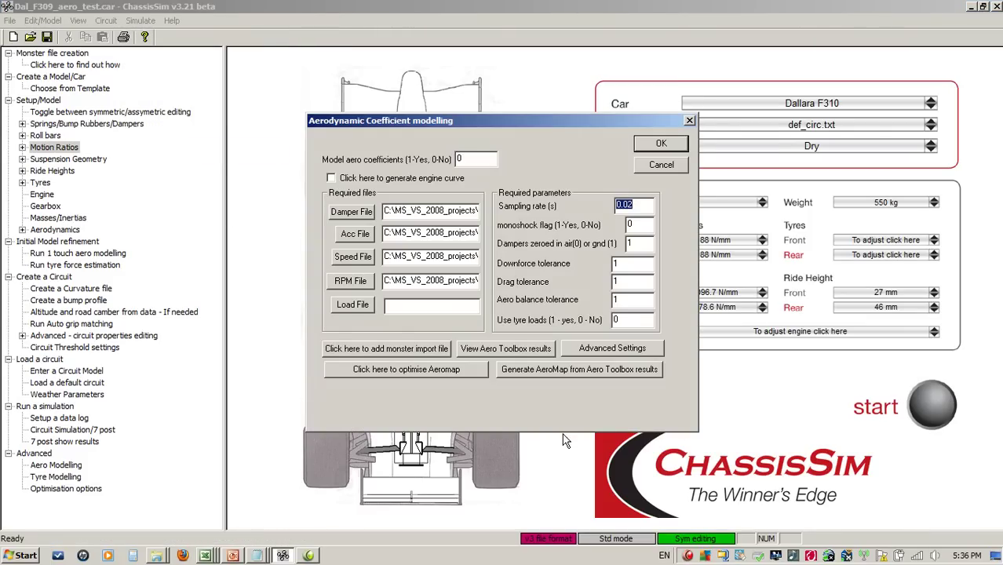
left_click(567, 368)
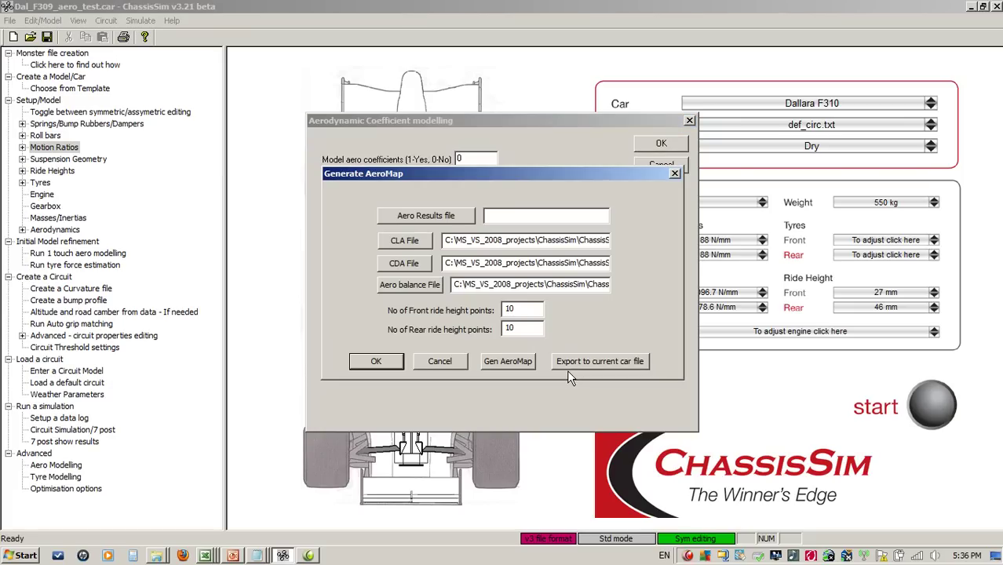
left_click(453, 213)
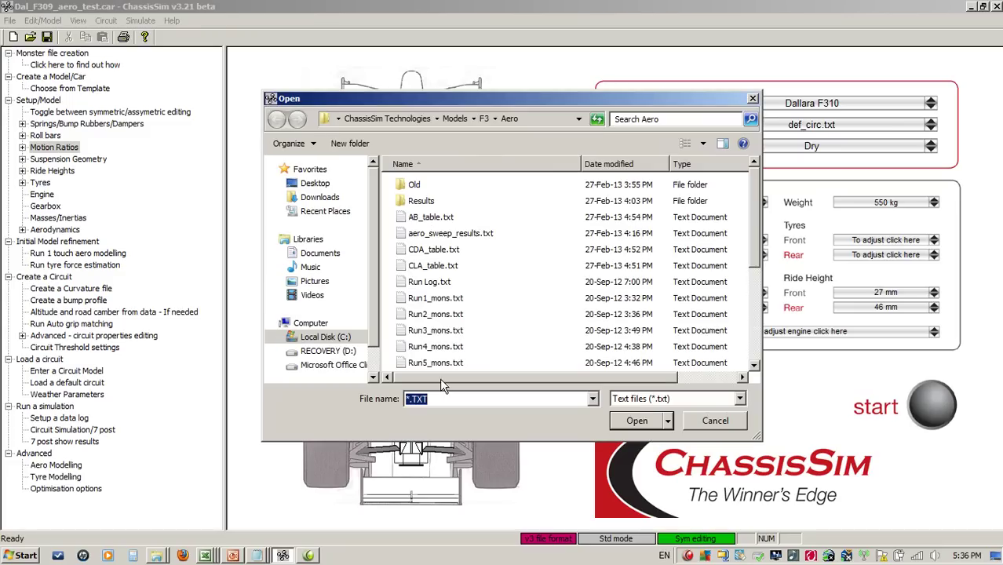
double_click(457, 233)
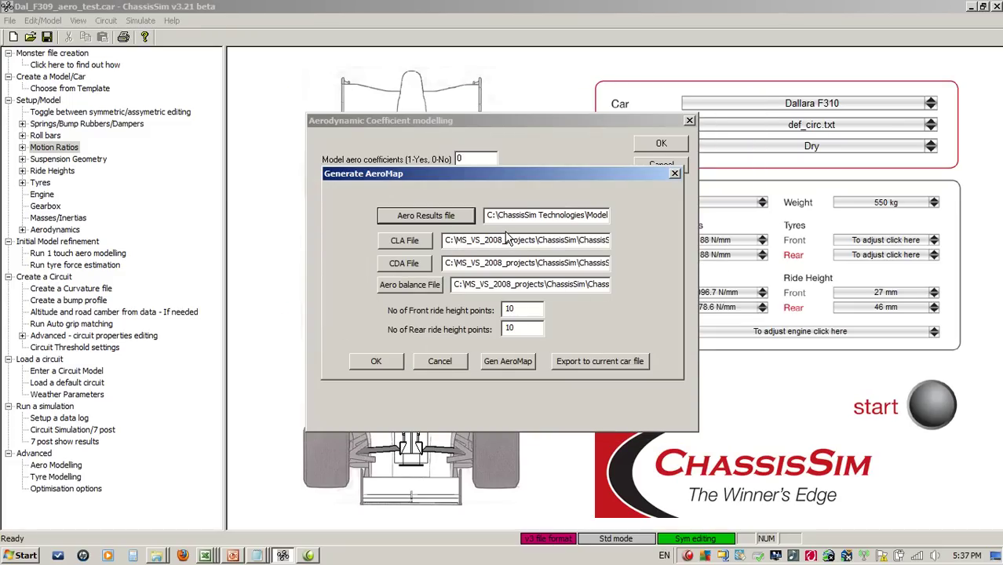
- Check the CLA table path and 10 rear ride height points, then write the aero map to file
left_click(486, 240)
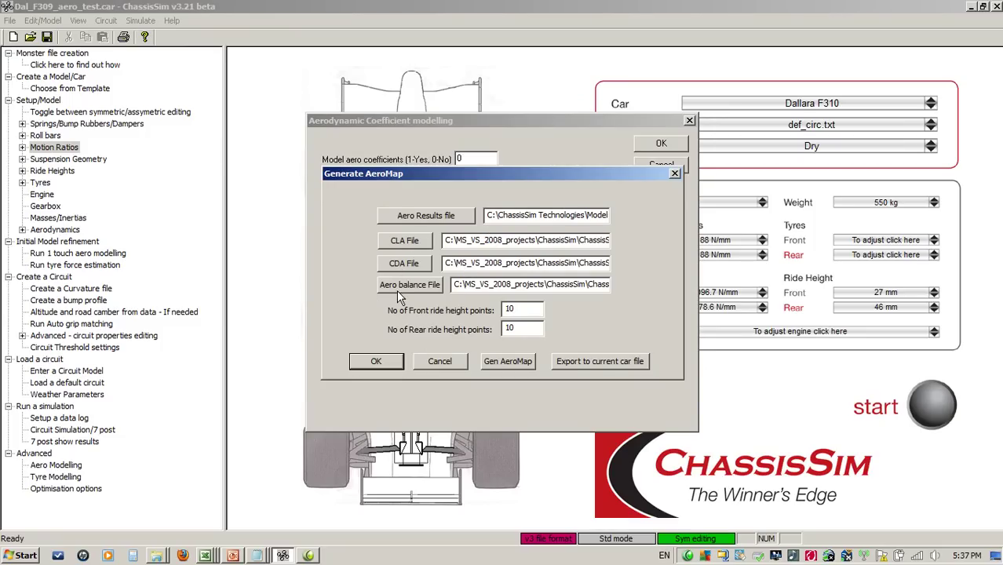
double_click(521, 329)
left_click(506, 363)
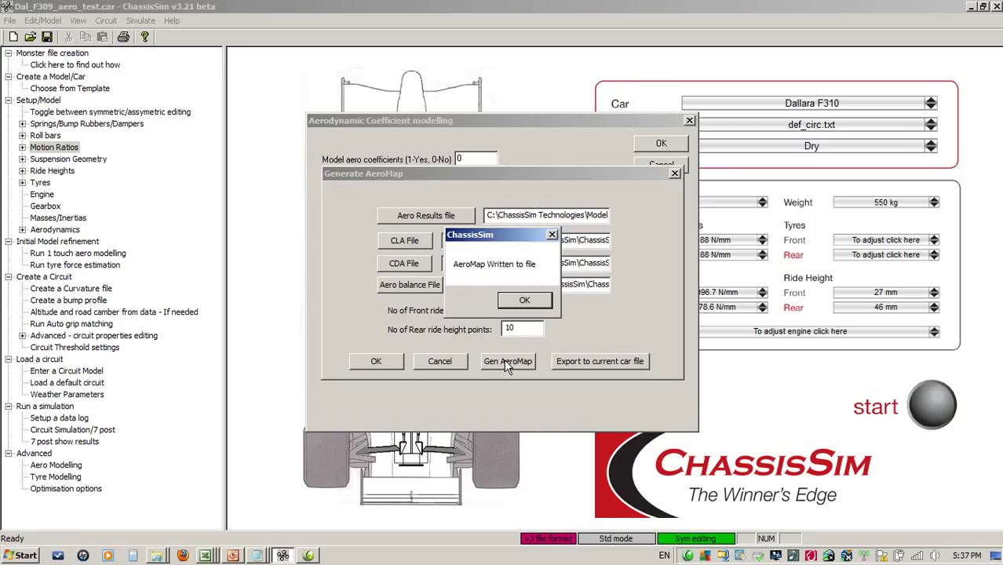
left_click(524, 299)
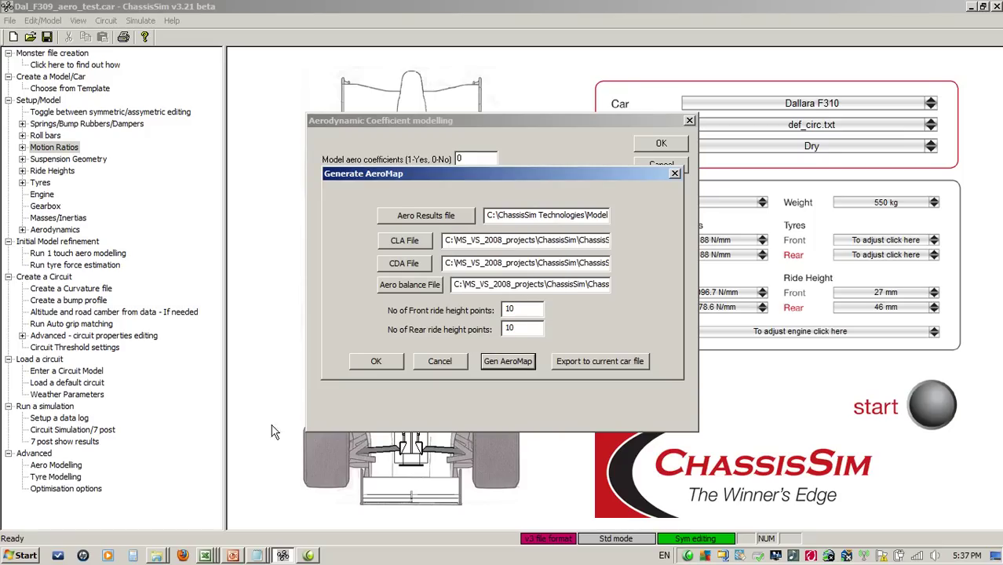
left_click(204, 555)
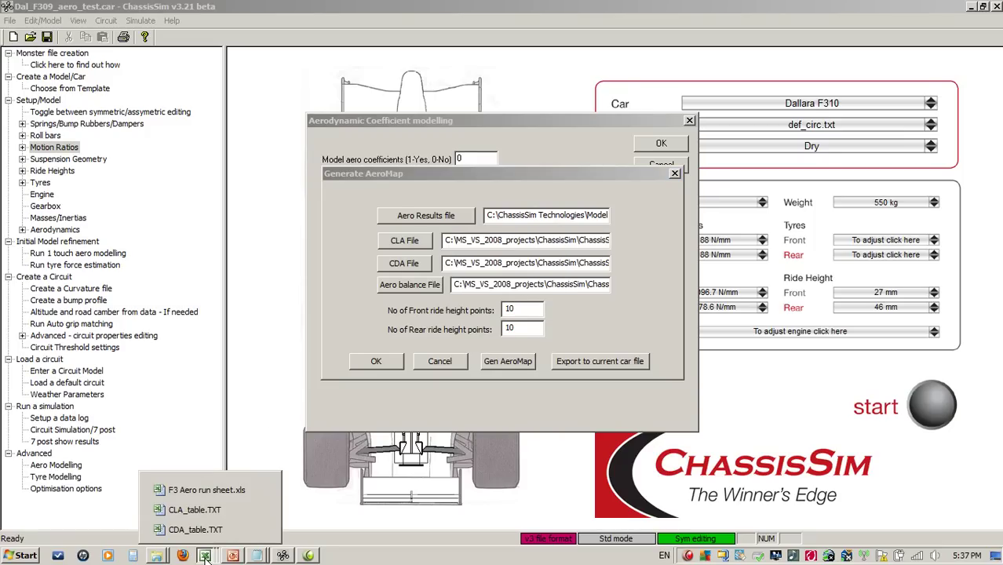
- In CLA_table.TXT, mark the row 1 and column A ride-height headers and the CLA value block
left_click(210, 510)
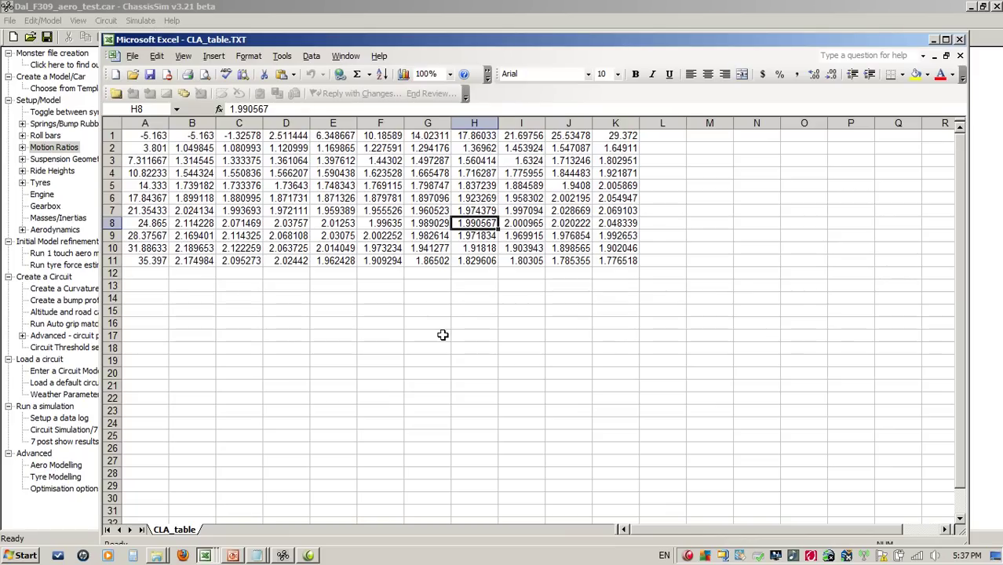
left_click_drag(138, 135, 288, 136)
left_click_drag(195, 135, 618, 135)
left_click_drag(127, 153, 136, 251)
left_click(137, 261)
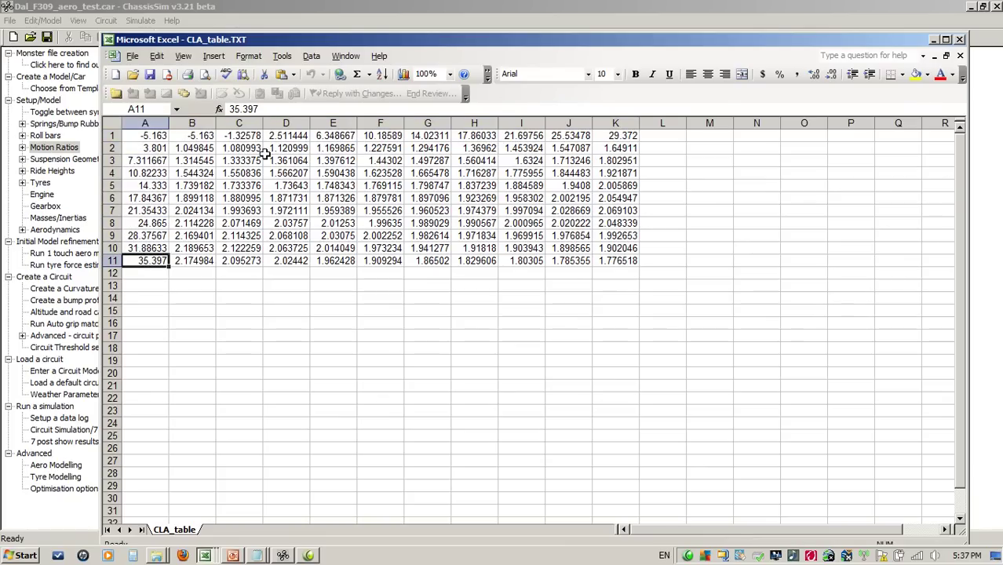
left_click_drag(192, 149, 611, 260)
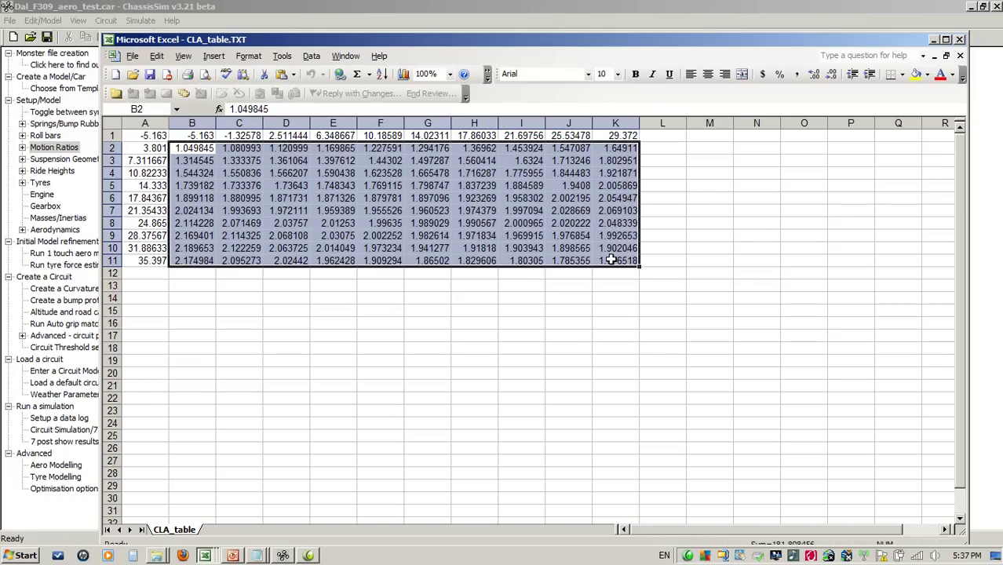
left_click_drag(190, 135, 620, 135)
left_click_drag(147, 149, 143, 261)
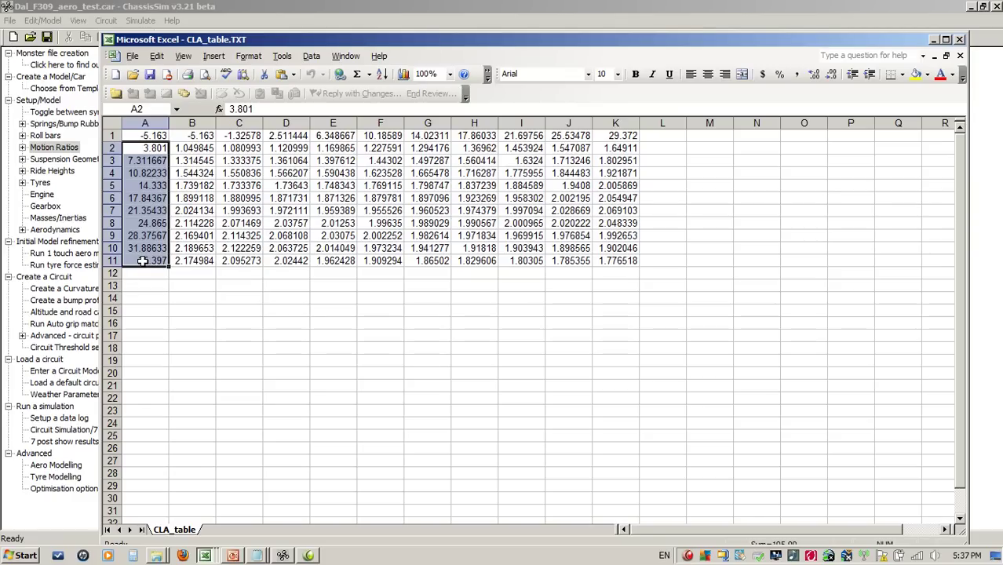
left_click_drag(187, 135, 622, 127)
left_click_drag(146, 150, 146, 261)
- Delete column A and row 1 of ride heights, leaving the 10×10 CLA grid, then return to ChassisSim
left_click(146, 125)
left_click(157, 56)
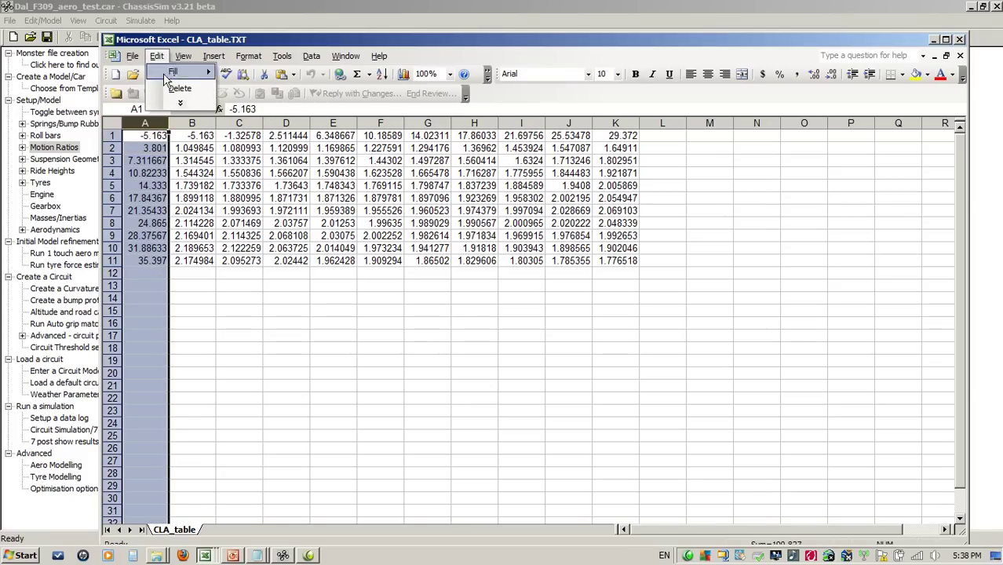
left_click(166, 87)
left_click(112, 135)
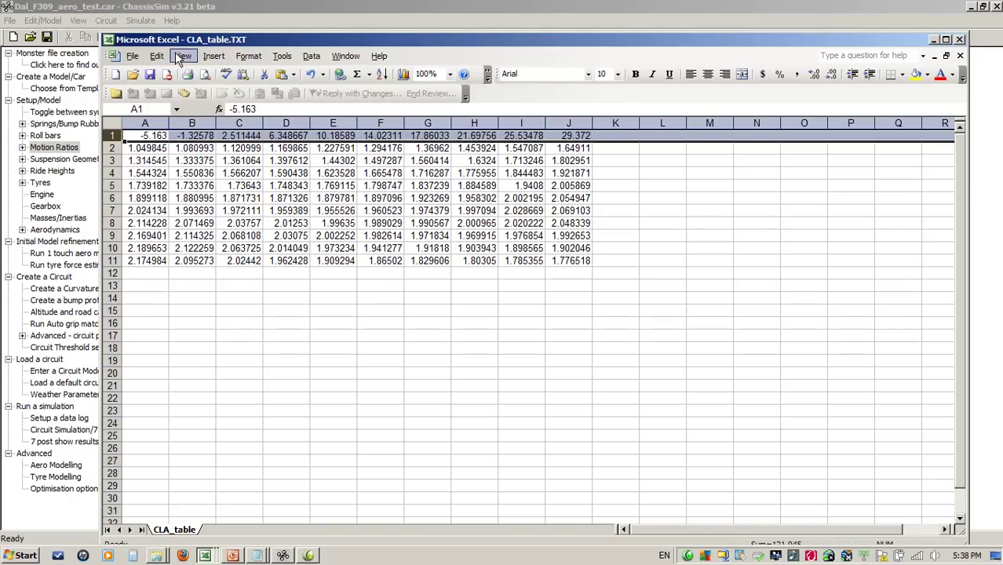
left_click(160, 59)
left_click(167, 88)
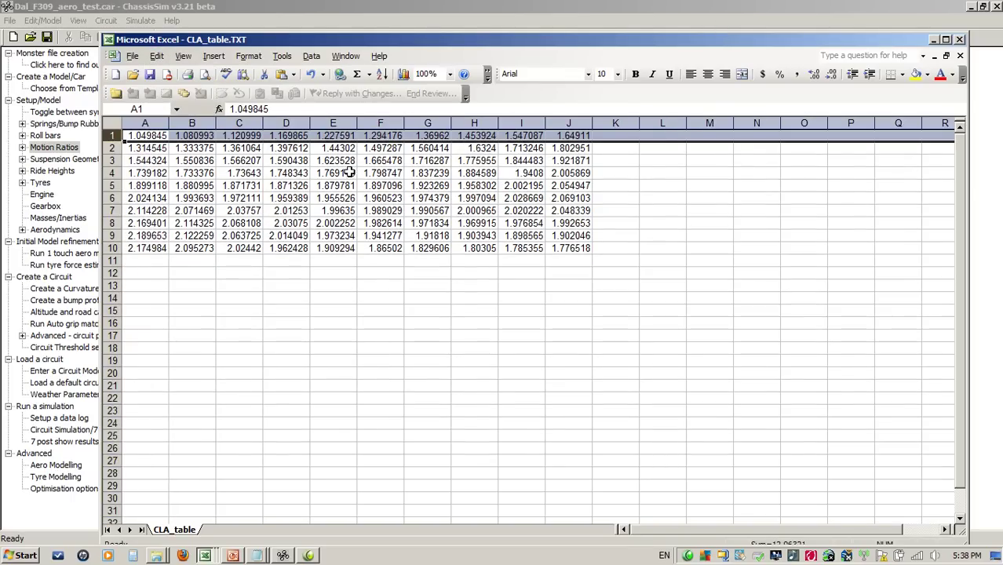
left_click(390, 6)
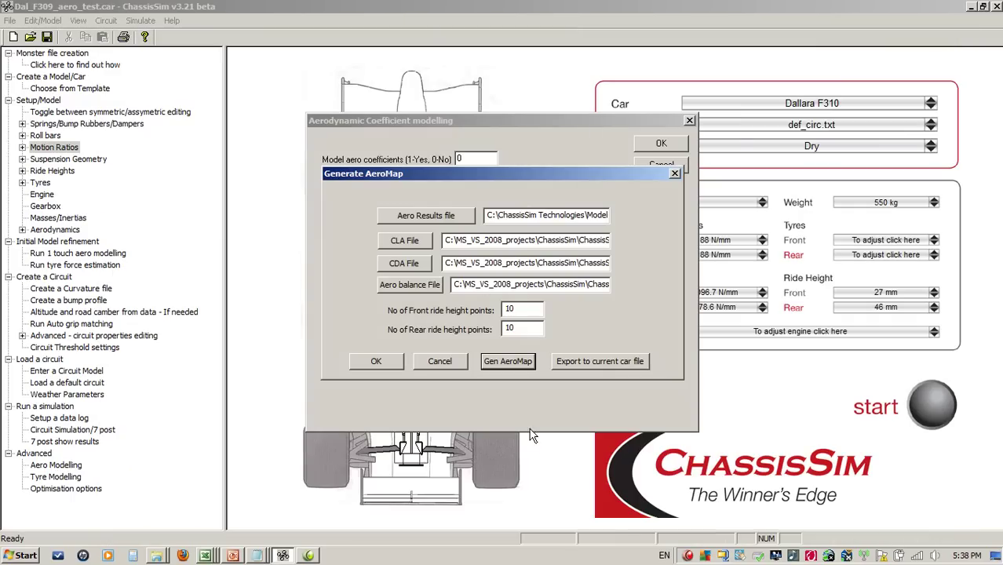
- Close the AeroMap dialogs and set 10 front and 10 rear points in the aero map Quick Start
left_click(427, 364)
left_click(656, 166)
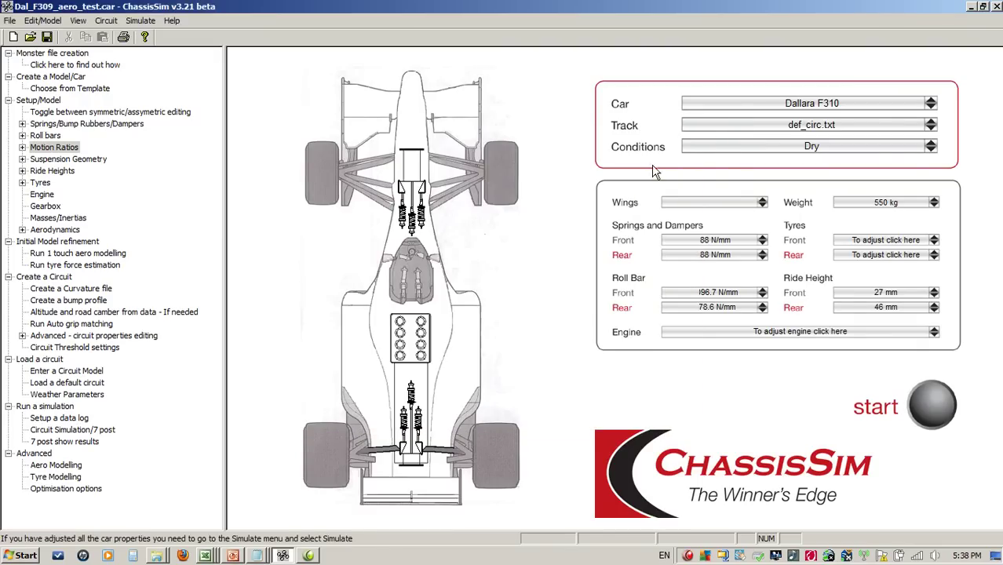
left_click(440, 116)
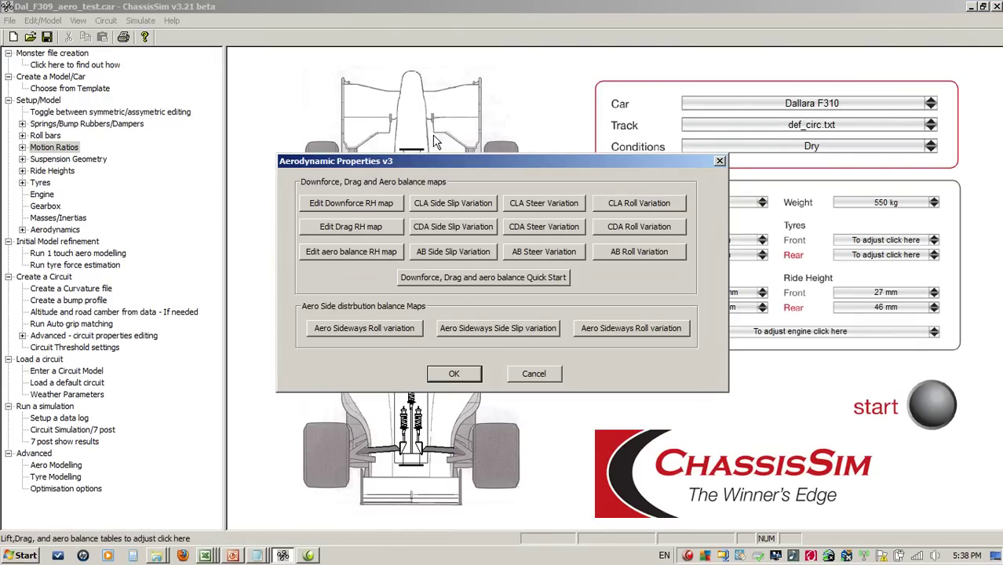
left_click(465, 278)
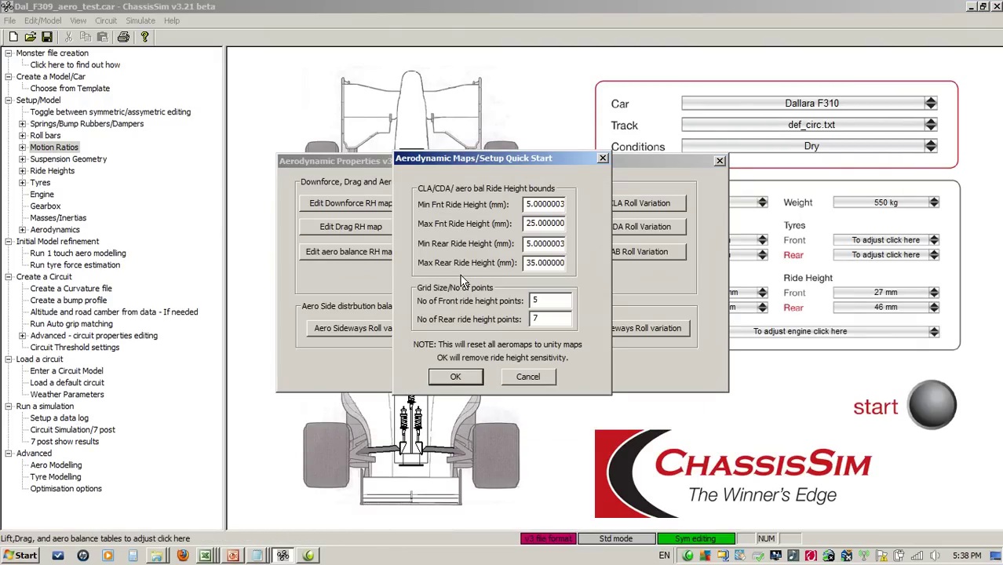
double_click(552, 301)
type("10")
double_click(556, 319)
type("10")
- Set ride-height bounds to front −5 to 30 mm and rear 3.8 to 36 mm, and apply
double_click(525, 204)
type("-5")
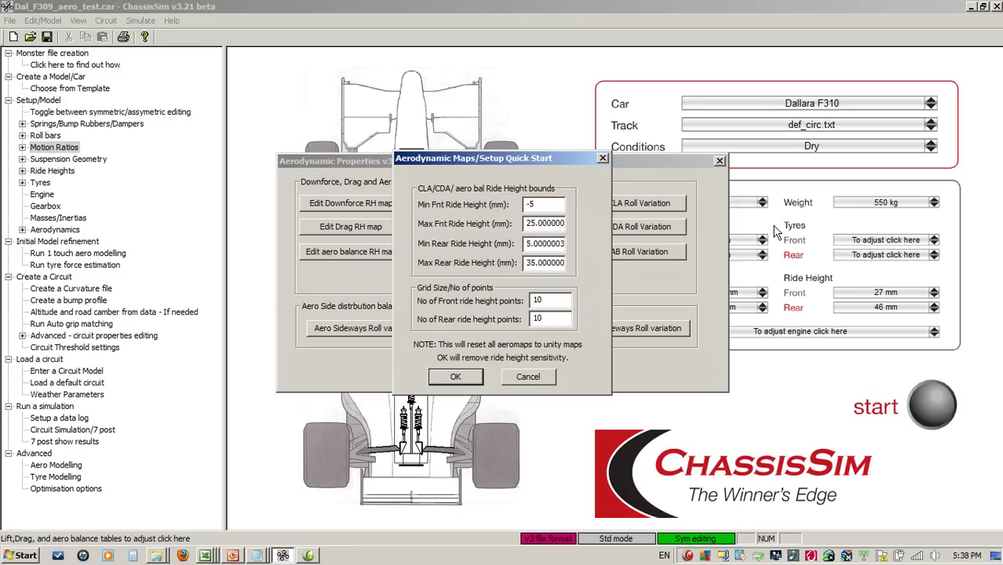
double_click(526, 223)
type("30")
double_click(526, 245)
type("3.8")
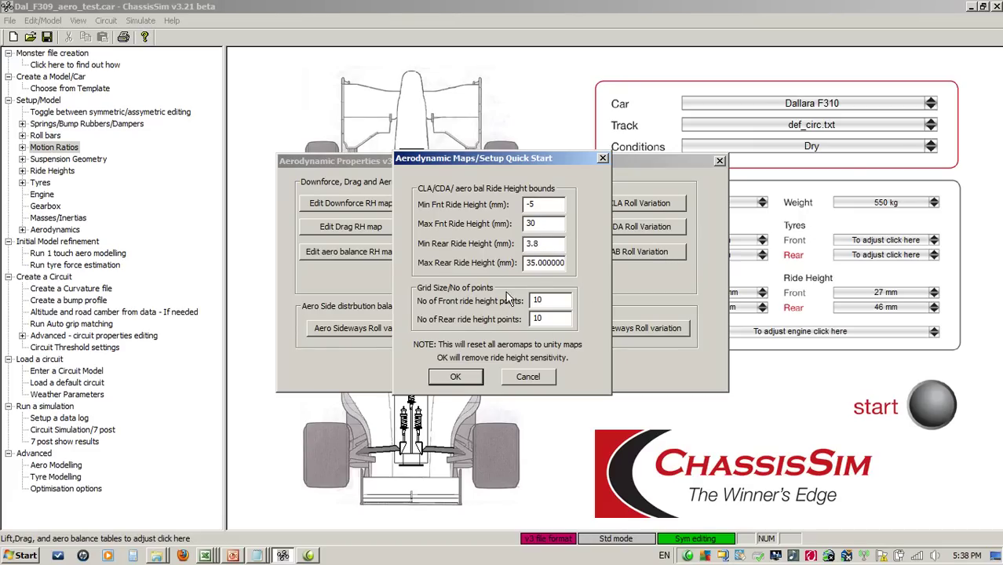
double_click(526, 262)
type("36")
left_click(461, 378)
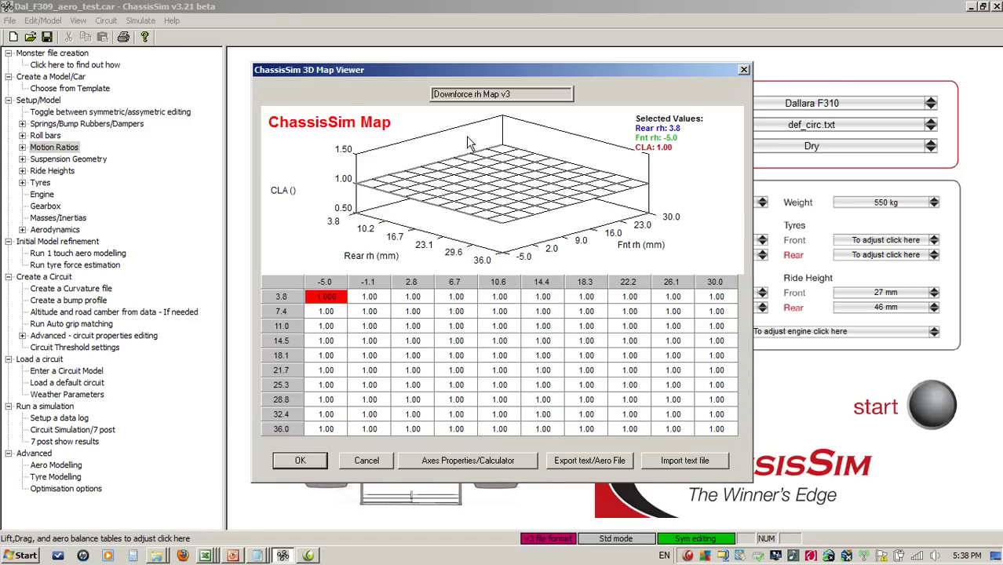
- Review the flat drag and aero balance ride-height maps, closing each viewer
left_click(390, 460)
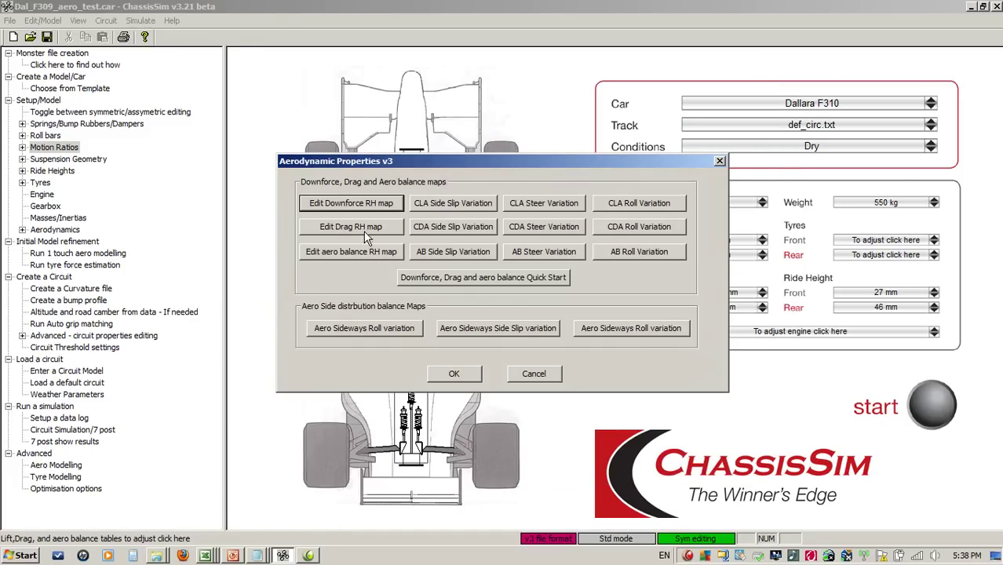
left_click(363, 229)
left_click(363, 461)
left_click(361, 253)
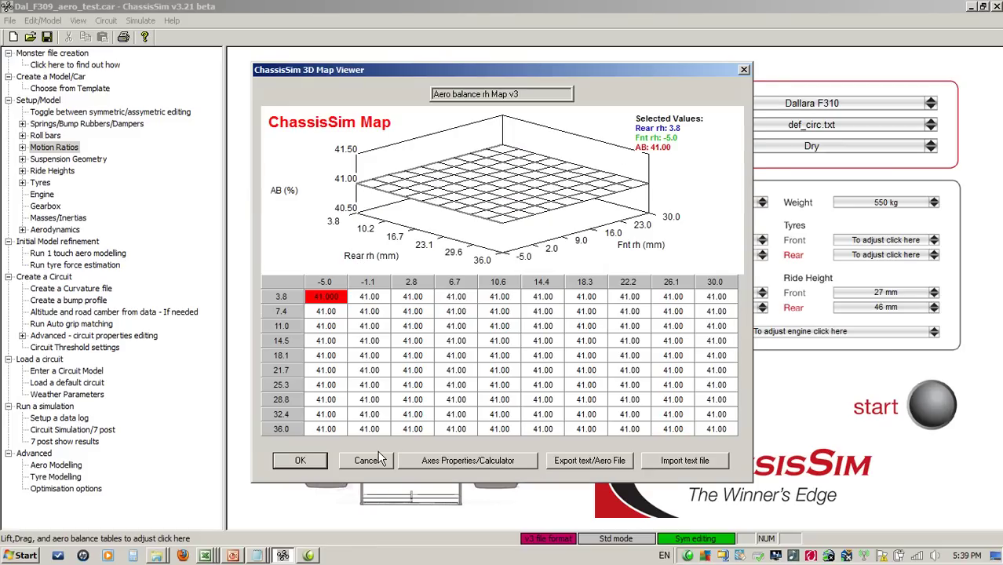
left_click(379, 461)
- Review the downforce ride-height map, cancel its text-file import, and cancel Aerodynamic Properties
left_click(328, 207)
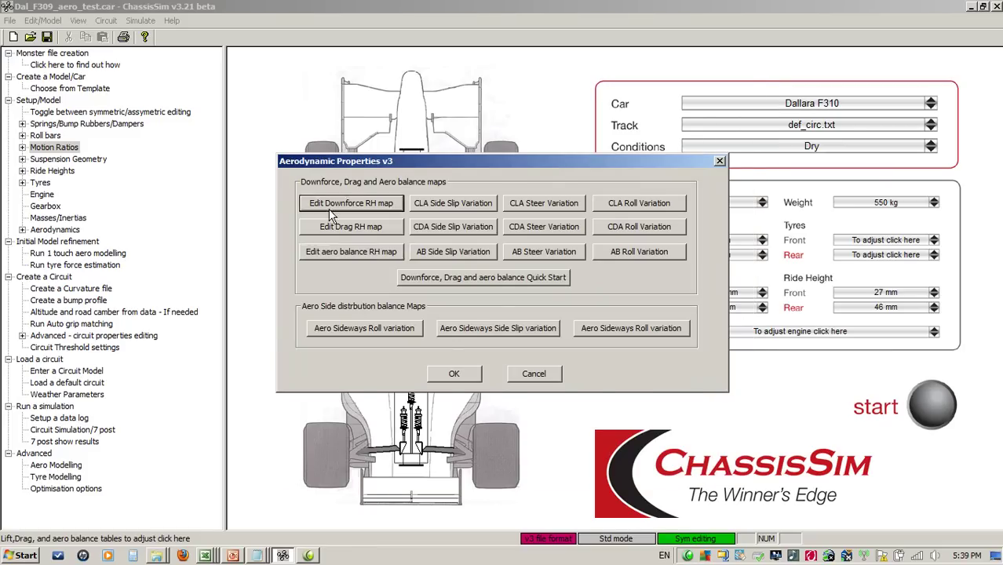
left_click(682, 462)
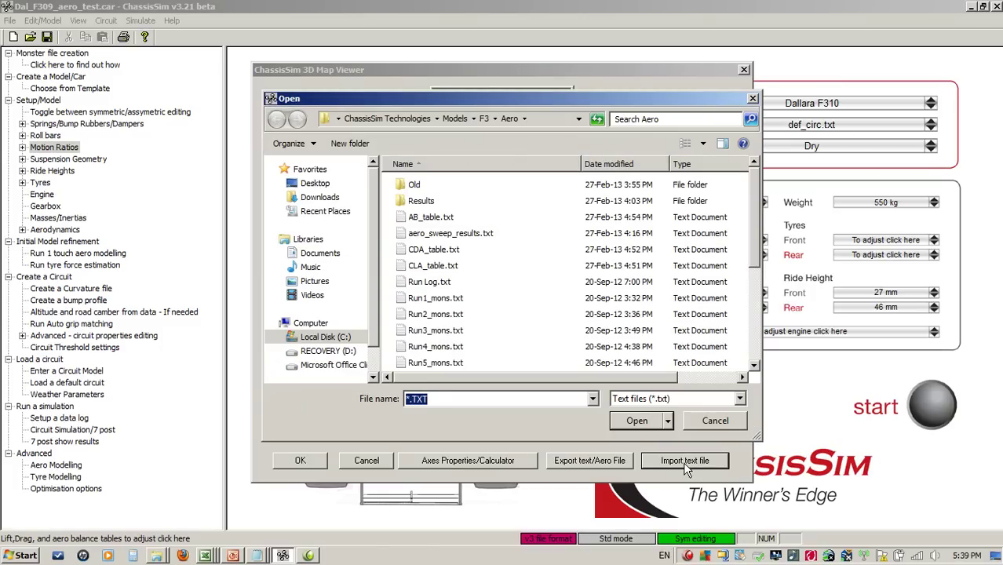
left_click(697, 424)
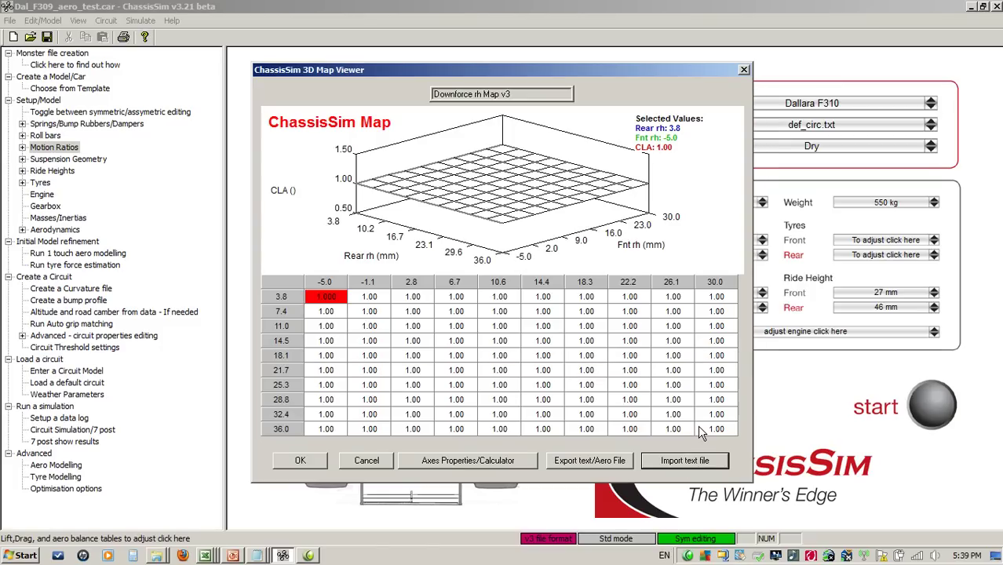
left_click(366, 461)
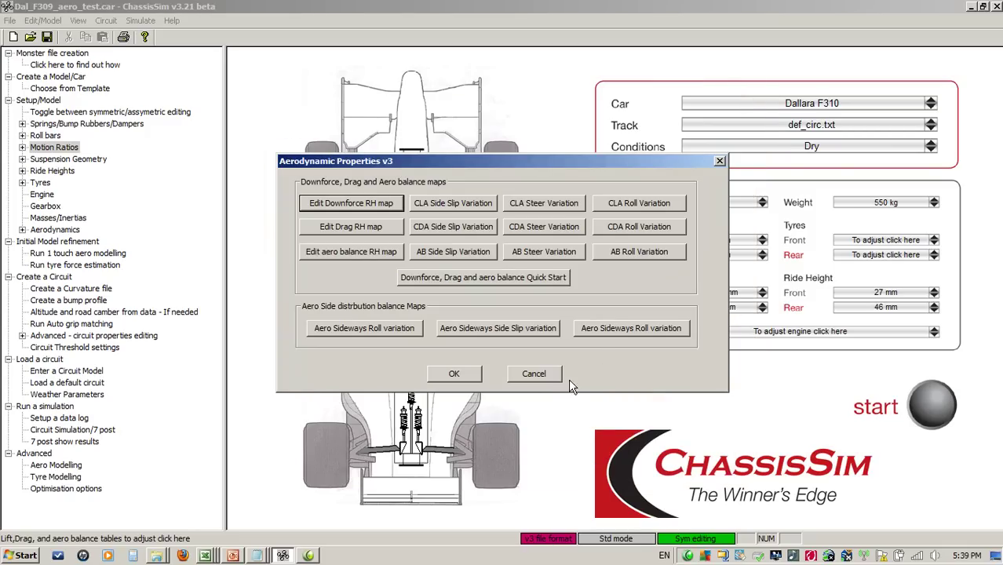
left_click(542, 375)
left_click(204, 555)
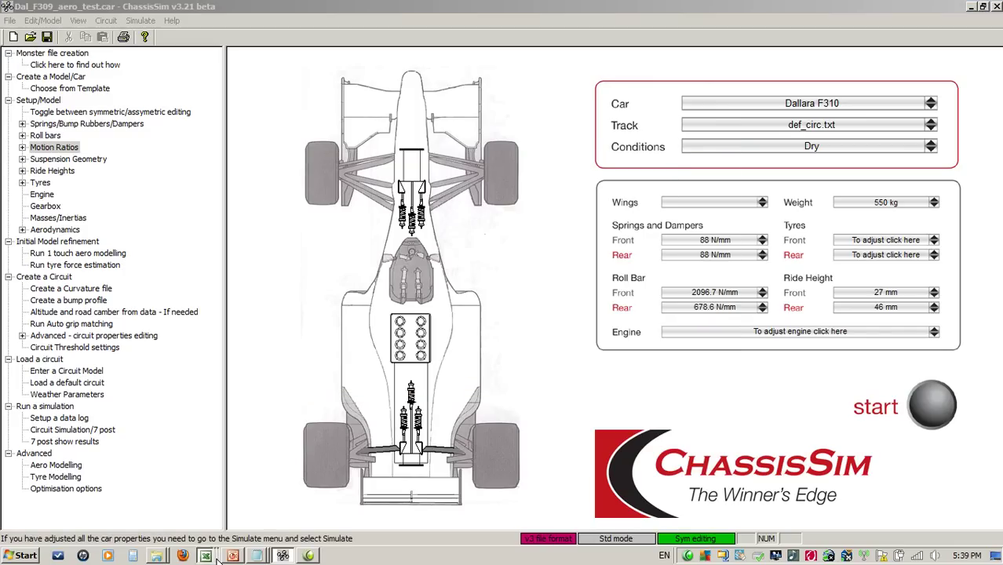
left_click(206, 489)
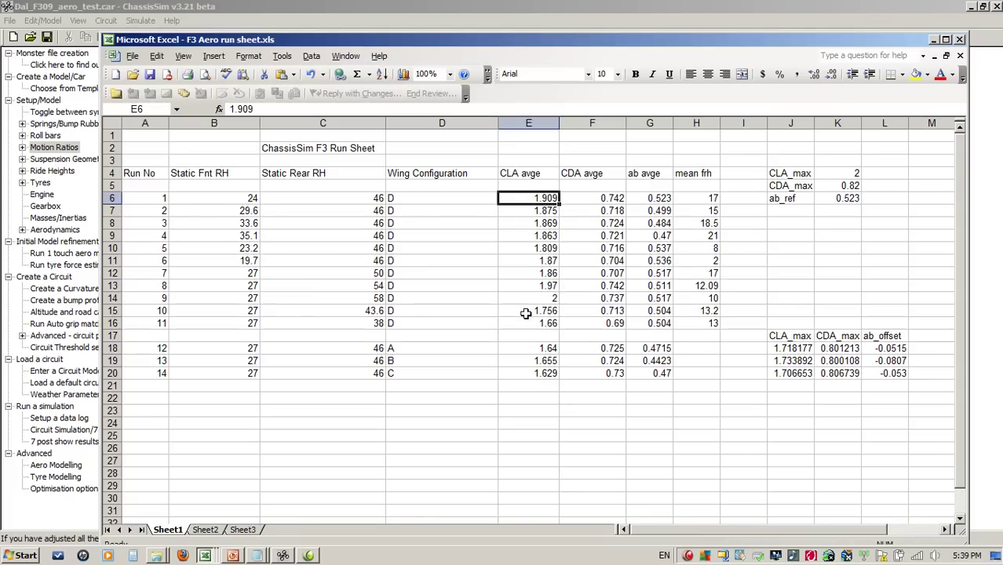
left_click_drag(692, 201, 675, 325)
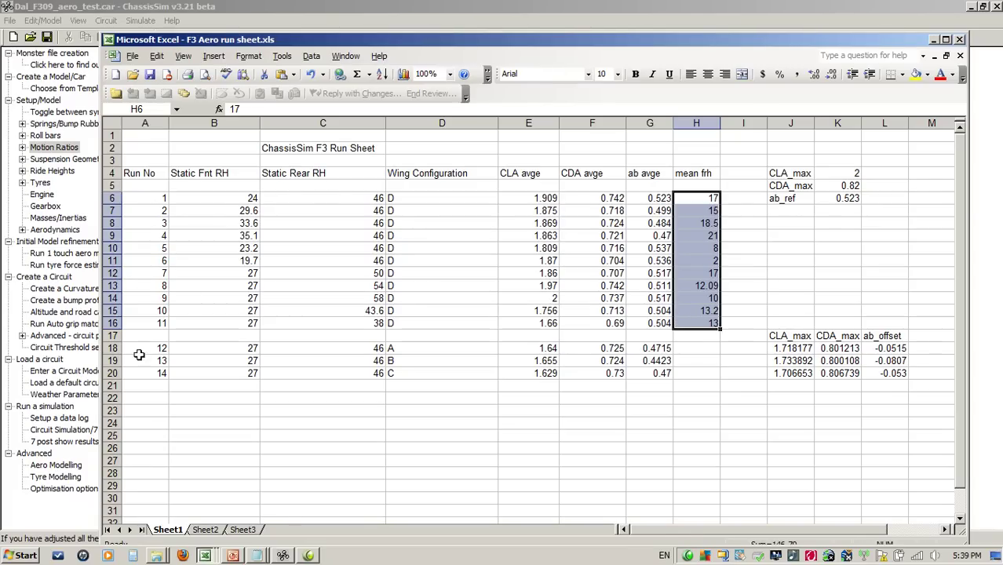
left_click(283, 556)
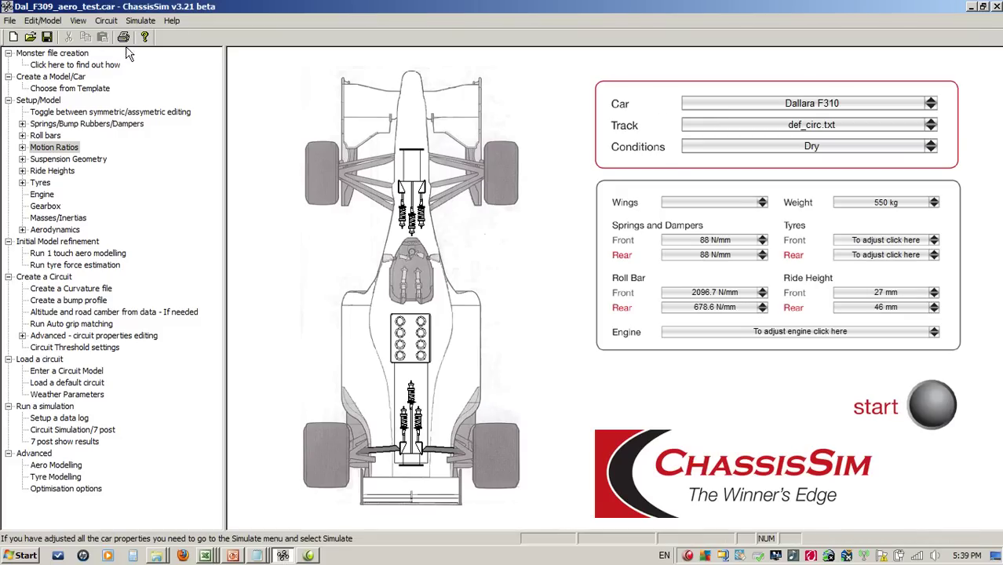
- Start aeromap optimisation under Aerodynamic modelling and load the Aero Results File
left_click(141, 21)
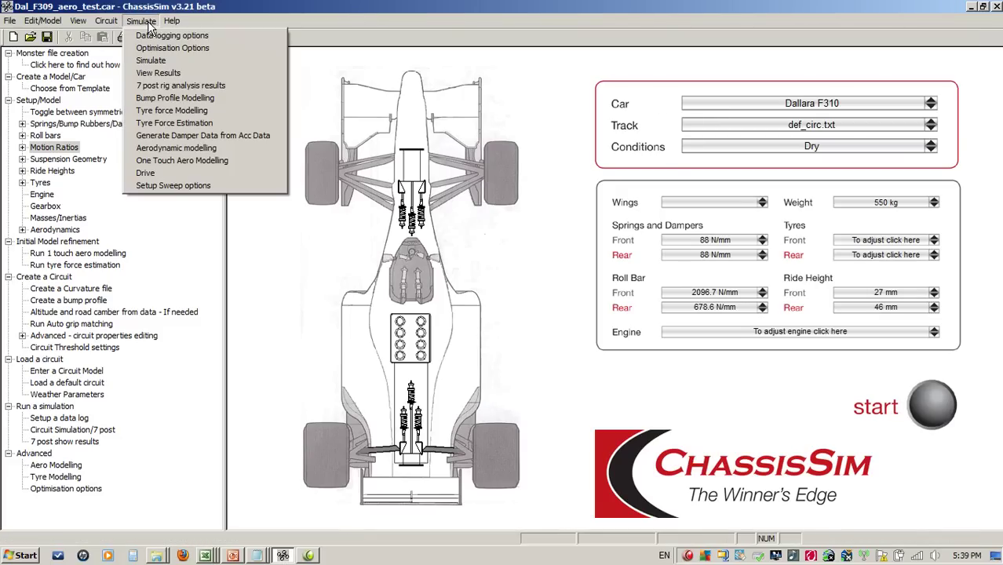
left_click(211, 148)
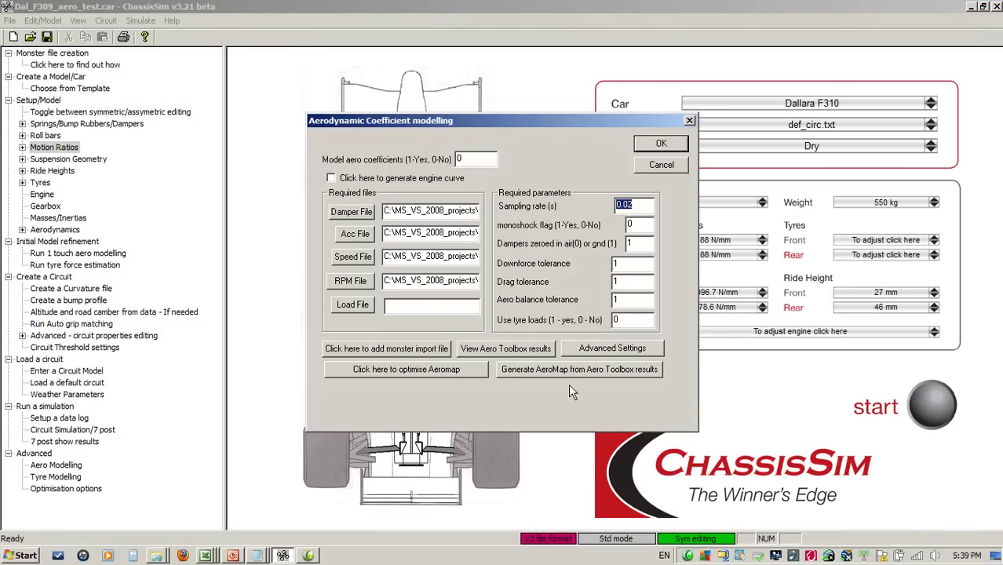
left_click(380, 370)
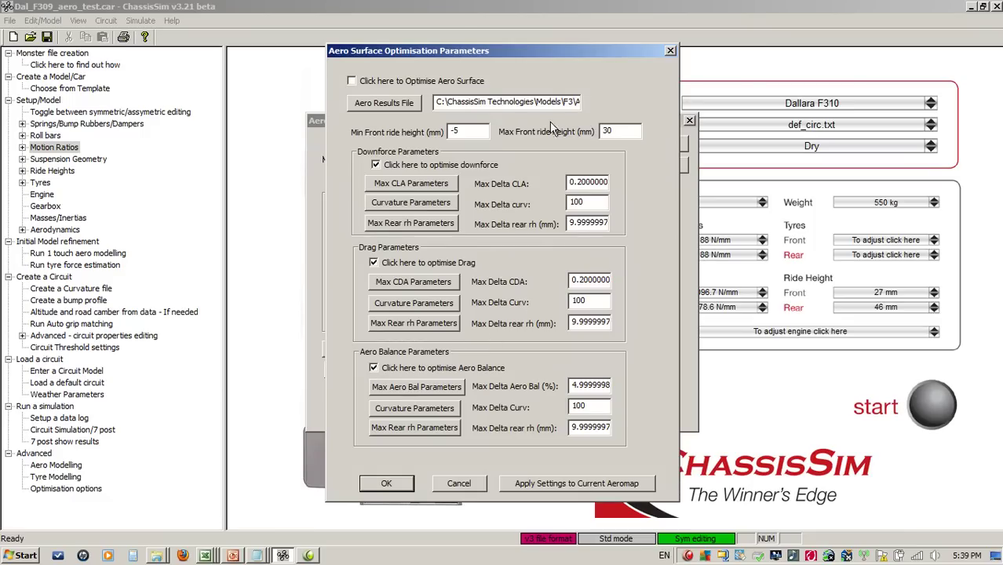
left_click(392, 111)
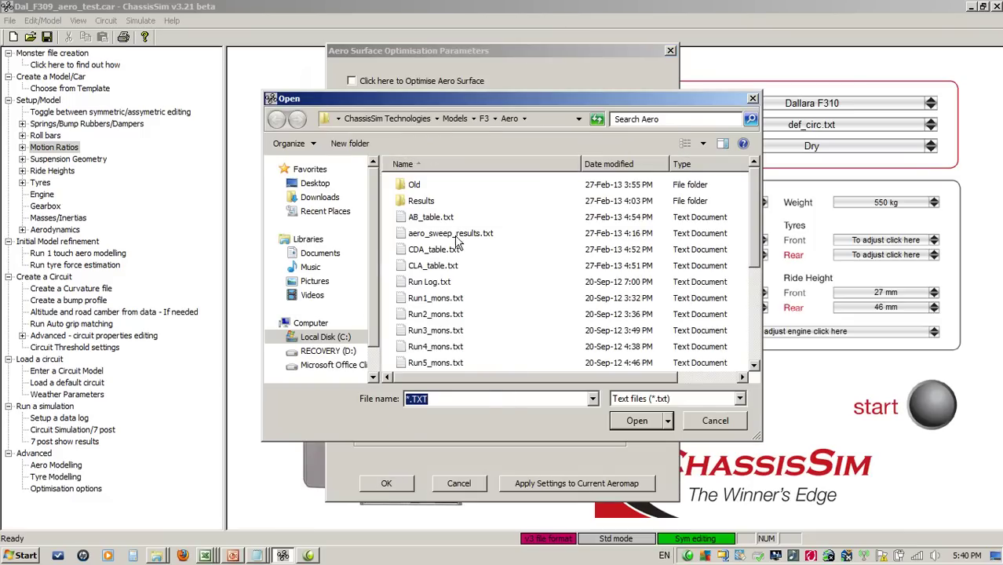
double_click(460, 237)
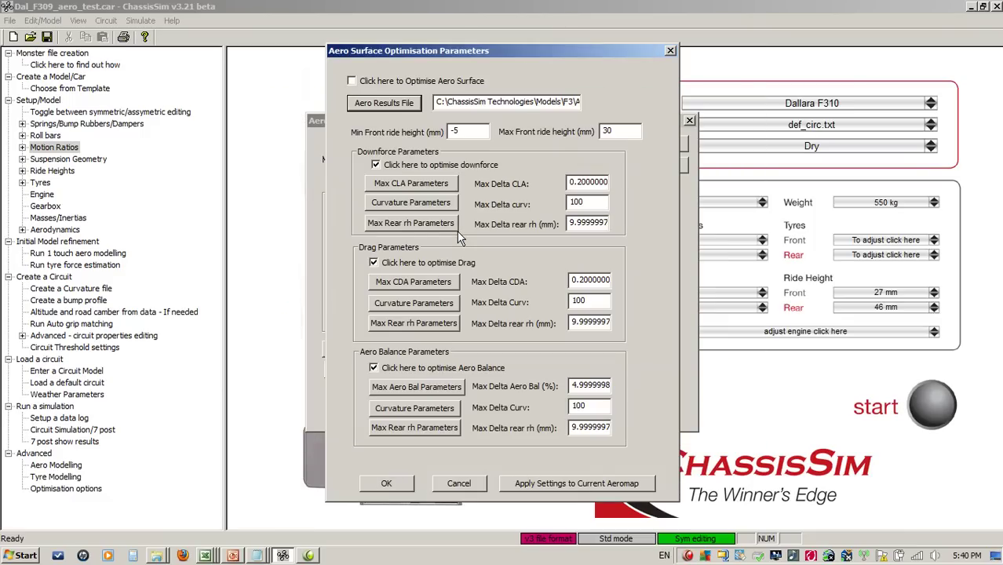
- Confirm the -5 to 30 mm front ride-height range and show the Max CLA parameters
left_click(474, 133)
left_click_drag(617, 131, 599, 131)
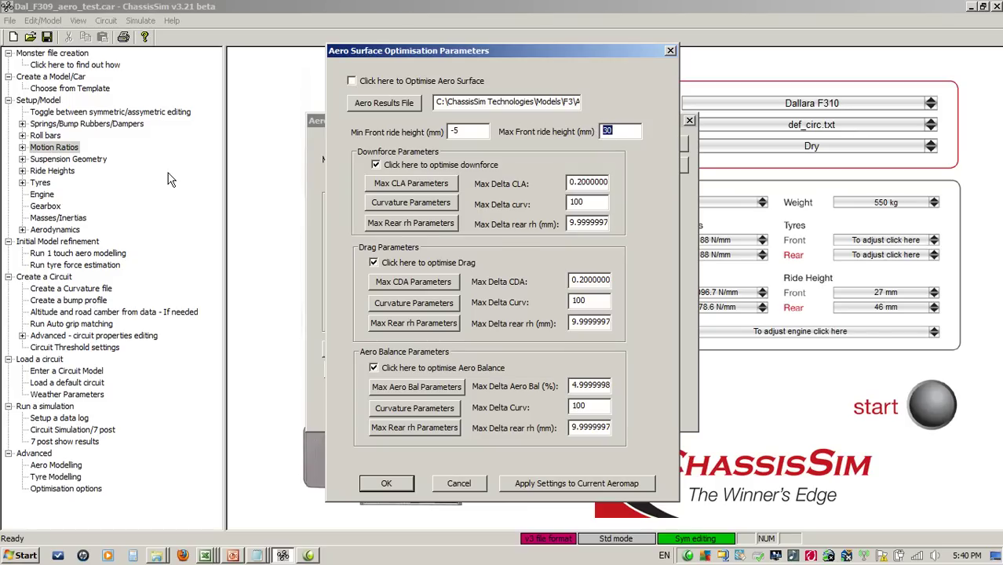
left_click(406, 187)
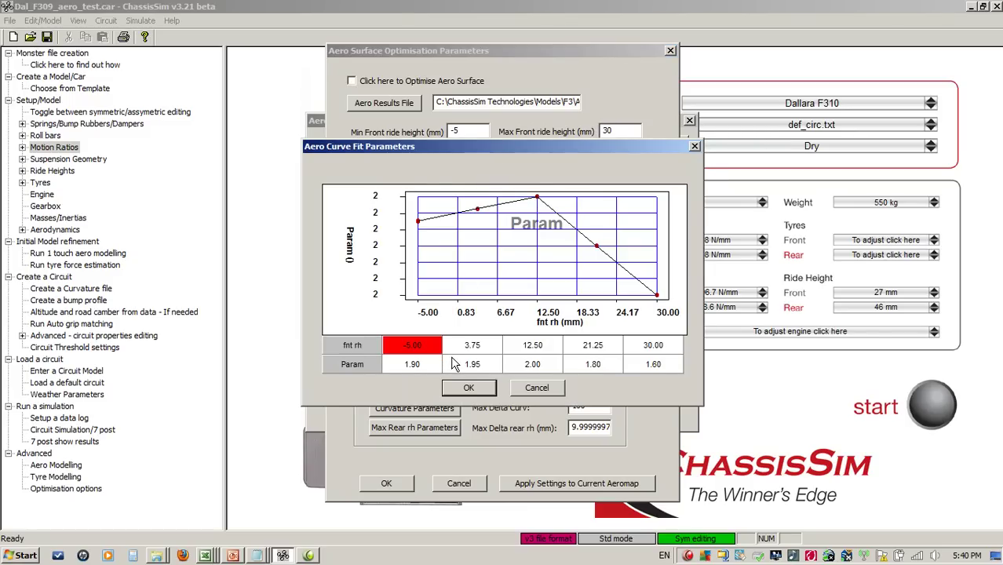
left_click(202, 555)
left_click(199, 484)
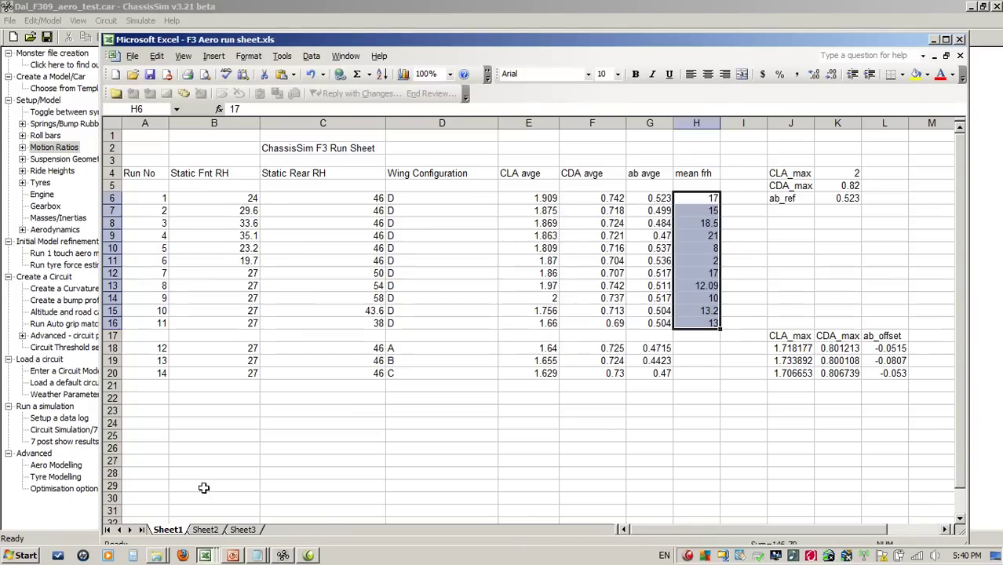
left_click(540, 263)
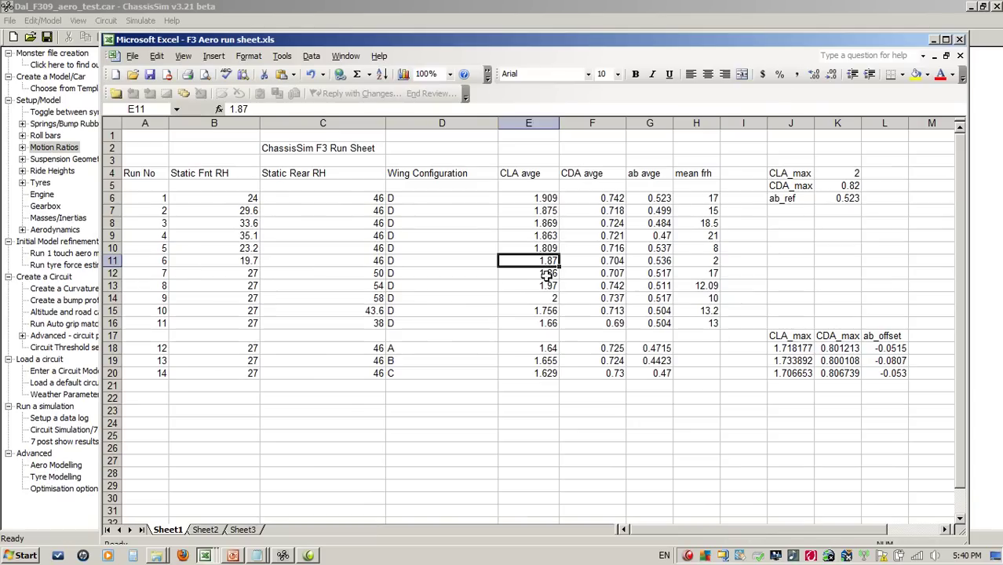
left_click(512, 299)
left_click(523, 284)
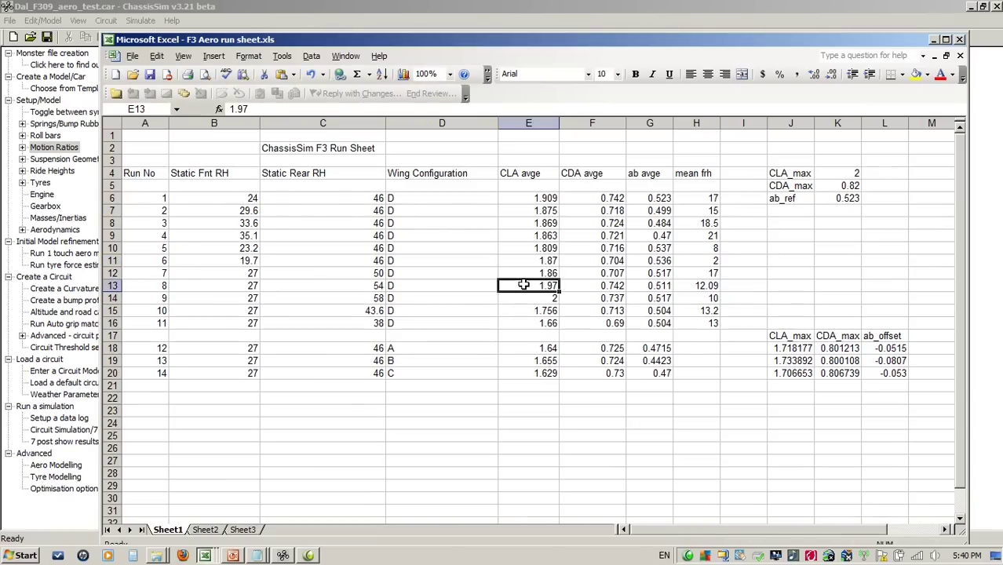
key("Down")
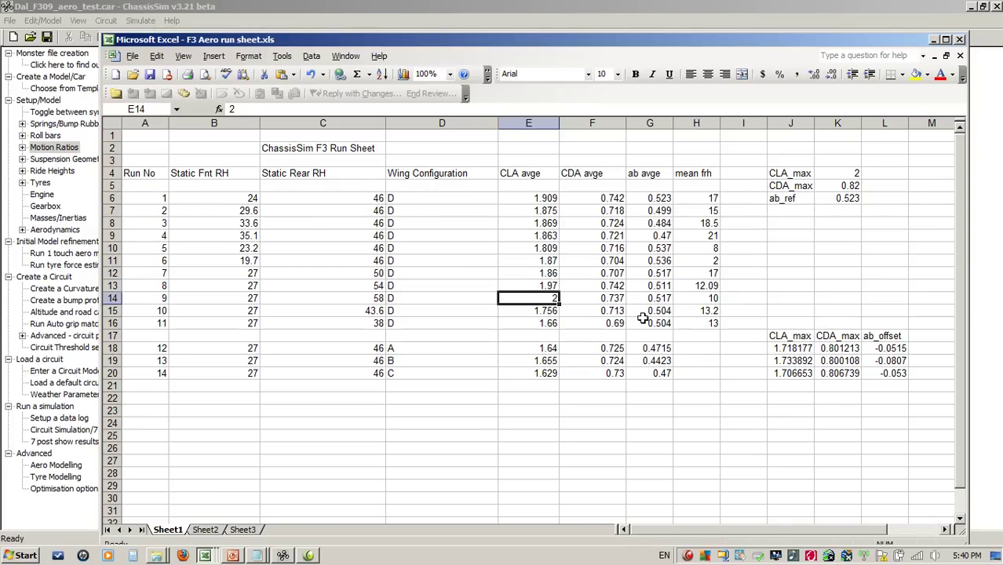
key("Right")
key("Right")
key("Right")
key("Up")
key("Down")
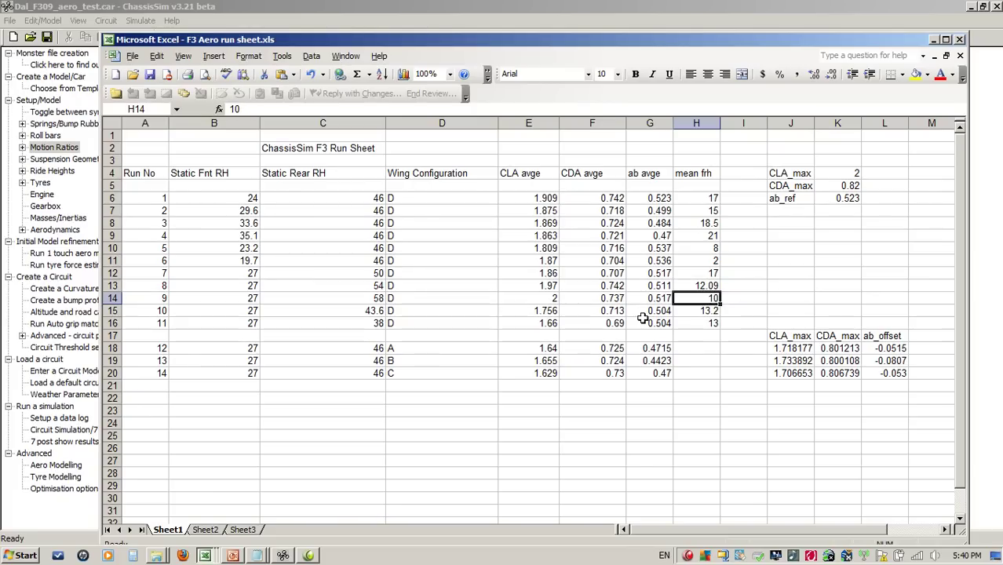
left_click(287, 555)
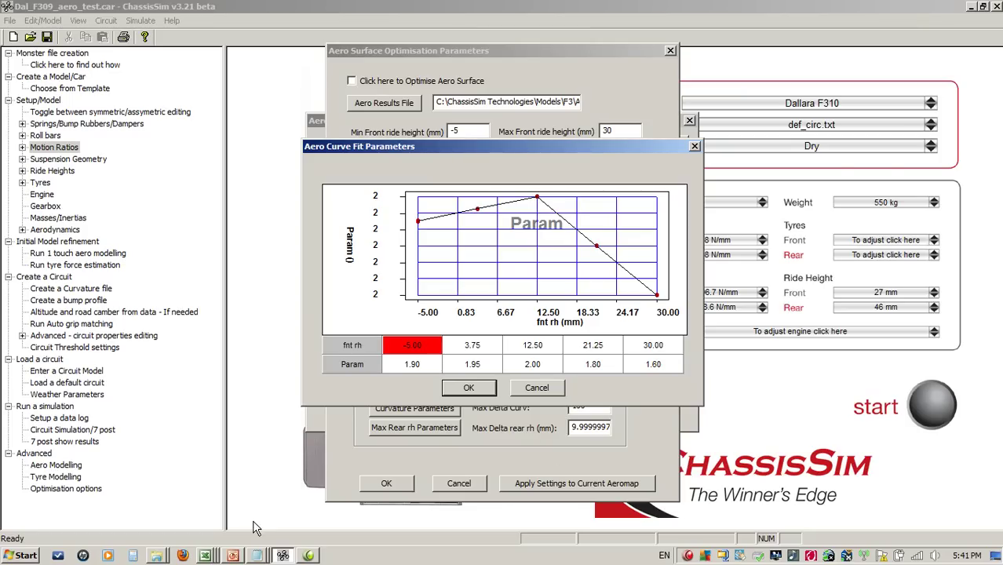
left_click(206, 556)
left_click(257, 492)
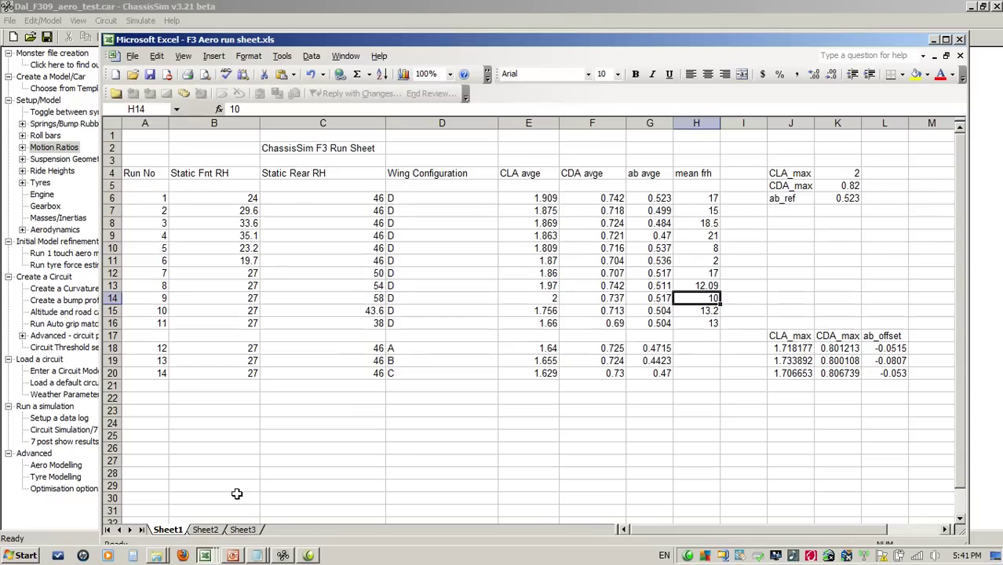
left_click(423, 328)
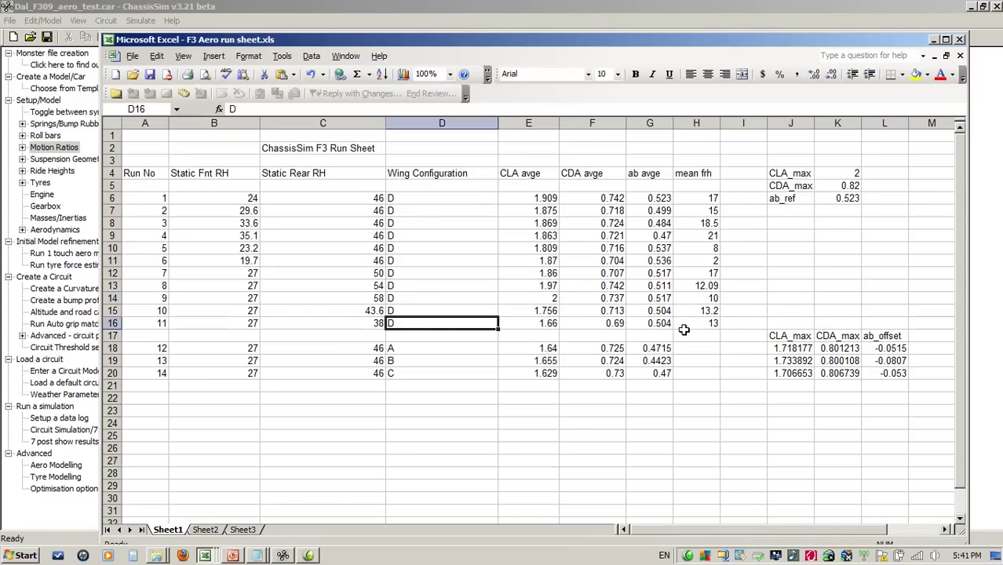
key("Left")
key("Left")
key("Left")
key("Right")
key("Right")
key("Right")
key("Right")
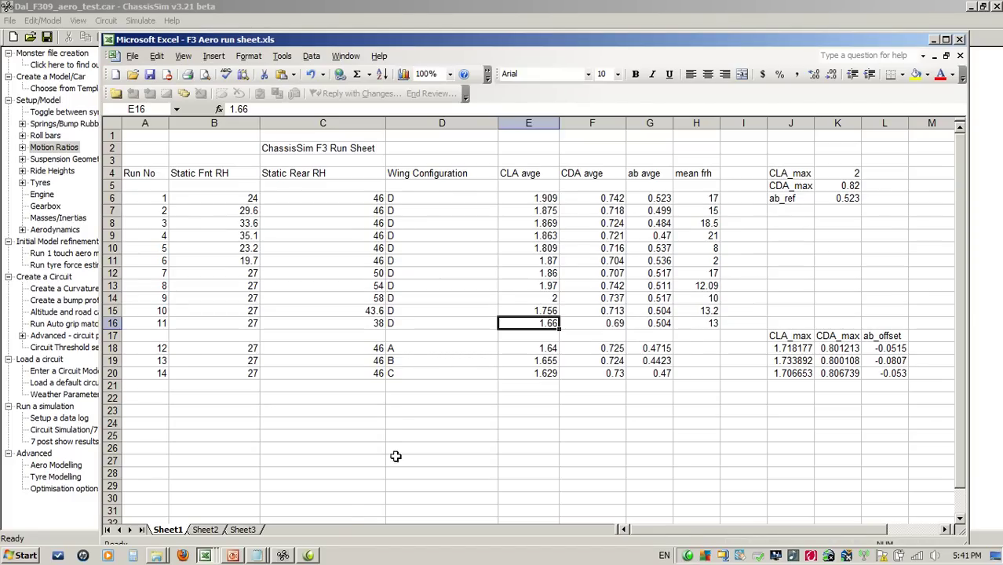
left_click(284, 556)
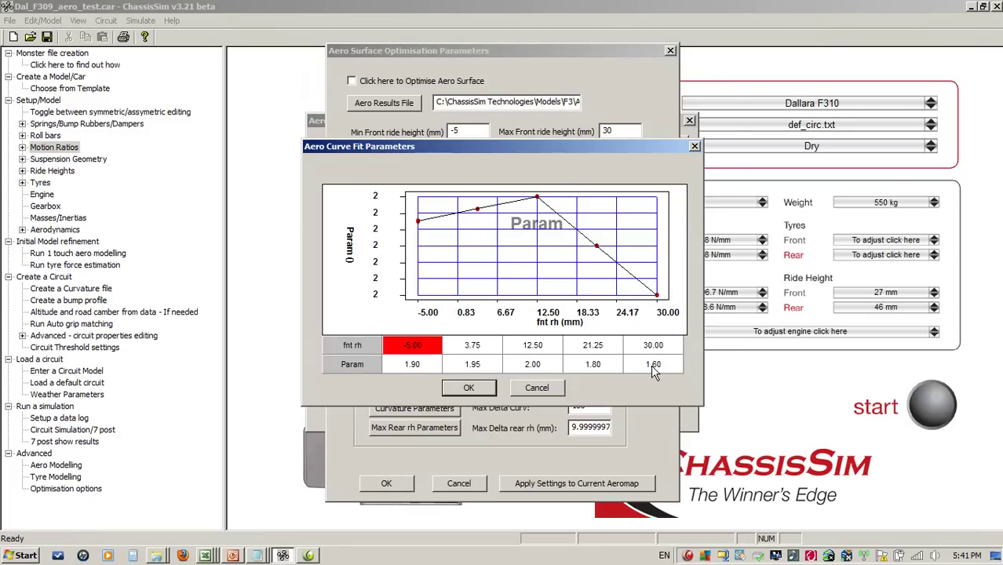
- Check the Max CLA, CDA, aero balance and rear ride-height curve-fit Param values
left_click(467, 389)
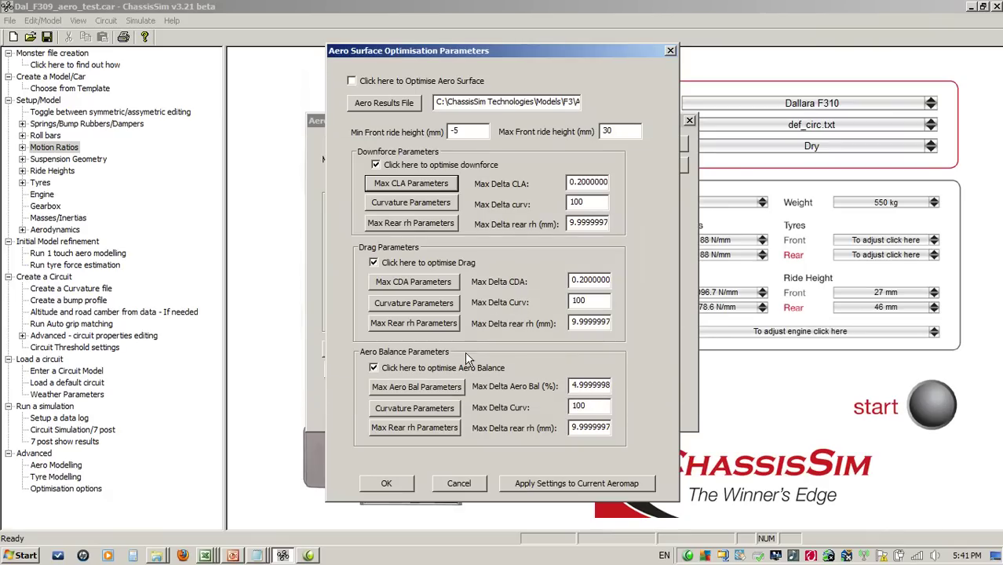
left_click(444, 283)
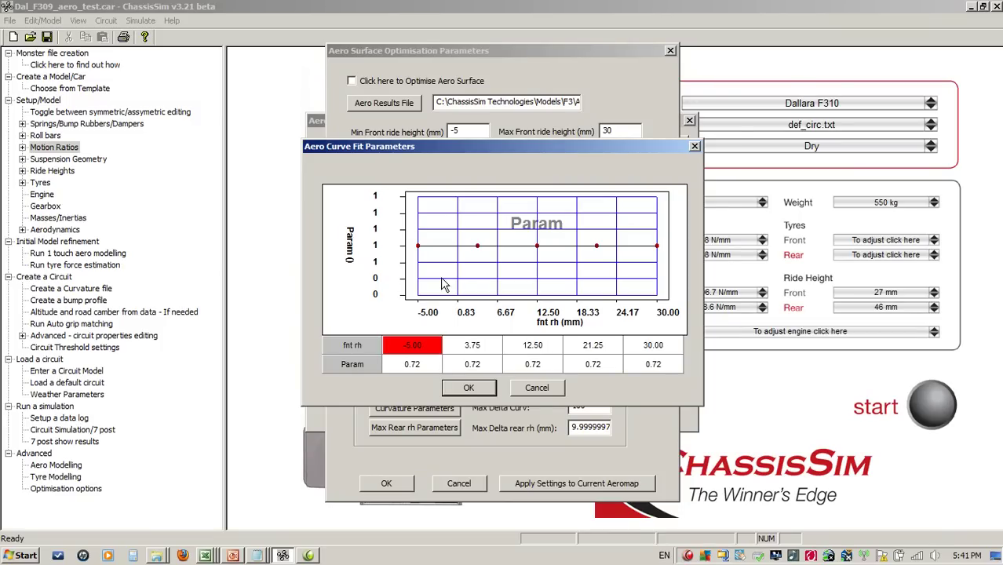
left_click(543, 390)
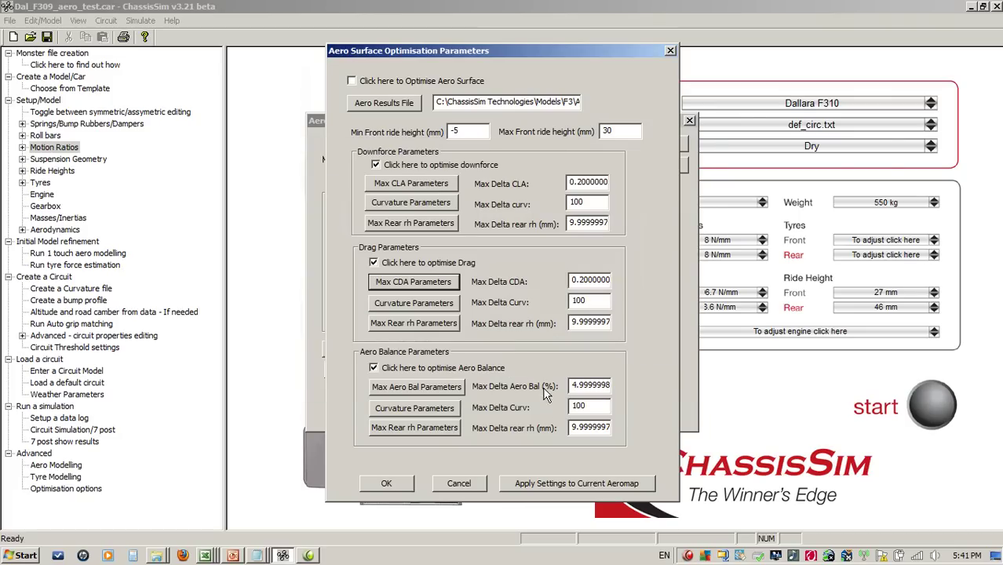
left_click(429, 389)
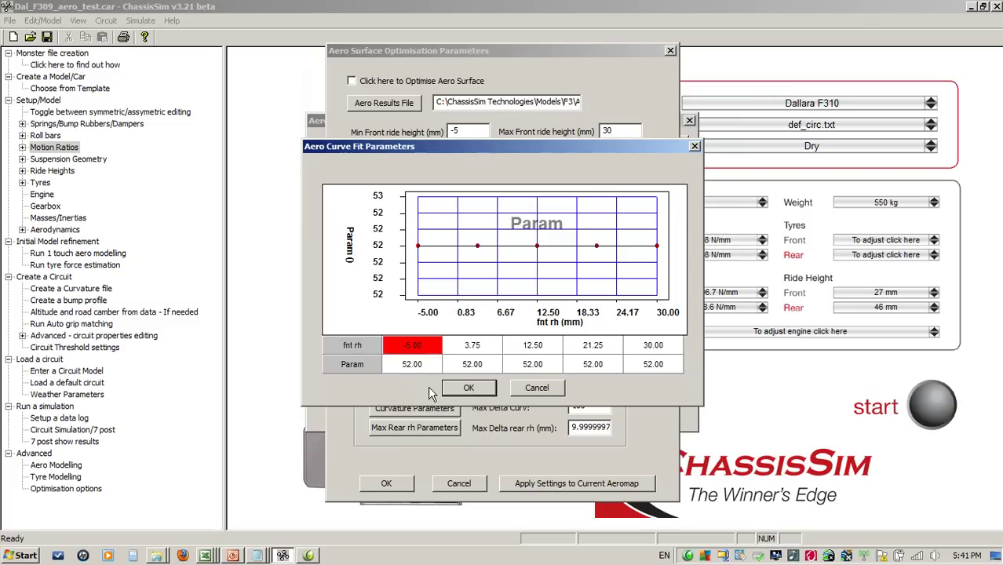
left_click(469, 388)
left_click(401, 228)
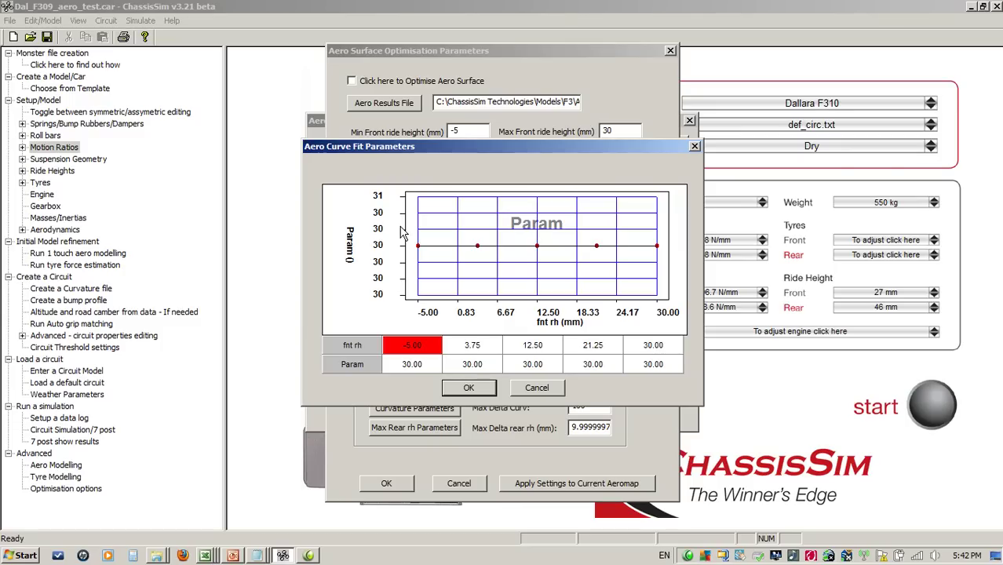
left_click(471, 386)
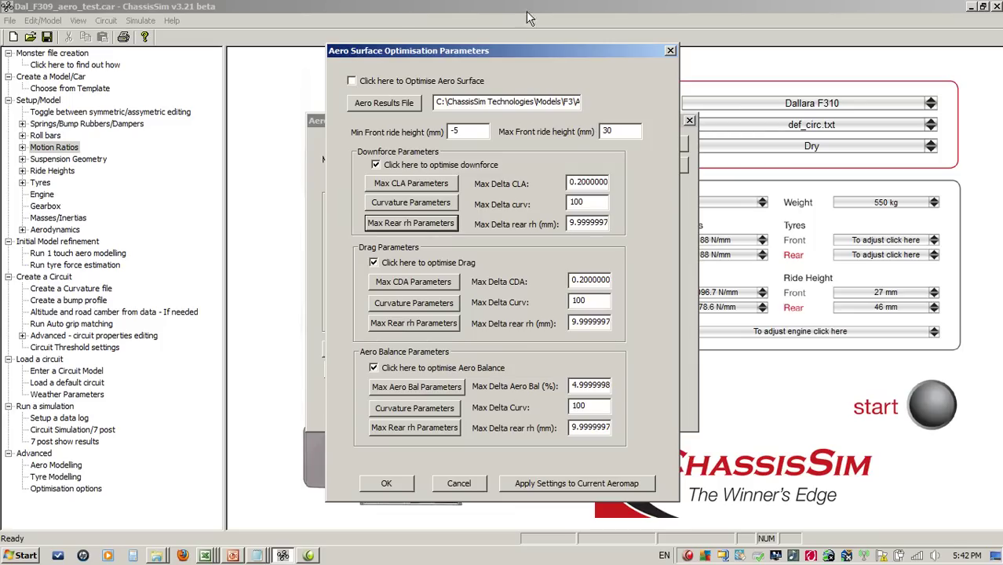
- Enable aero surface optimisation, run aero coefficient modelling with value 1, then terminate and close it
left_click(394, 82)
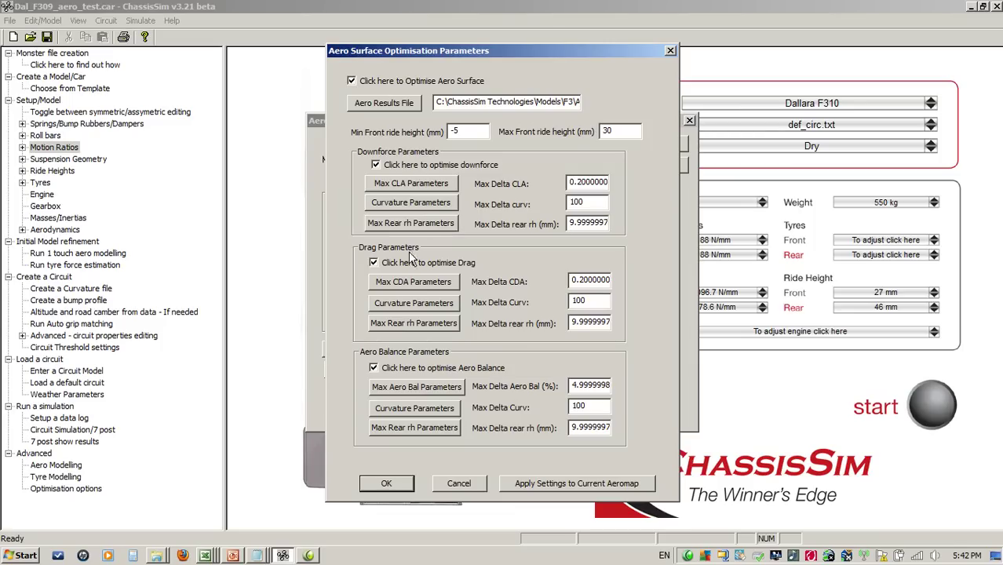
left_click(380, 487)
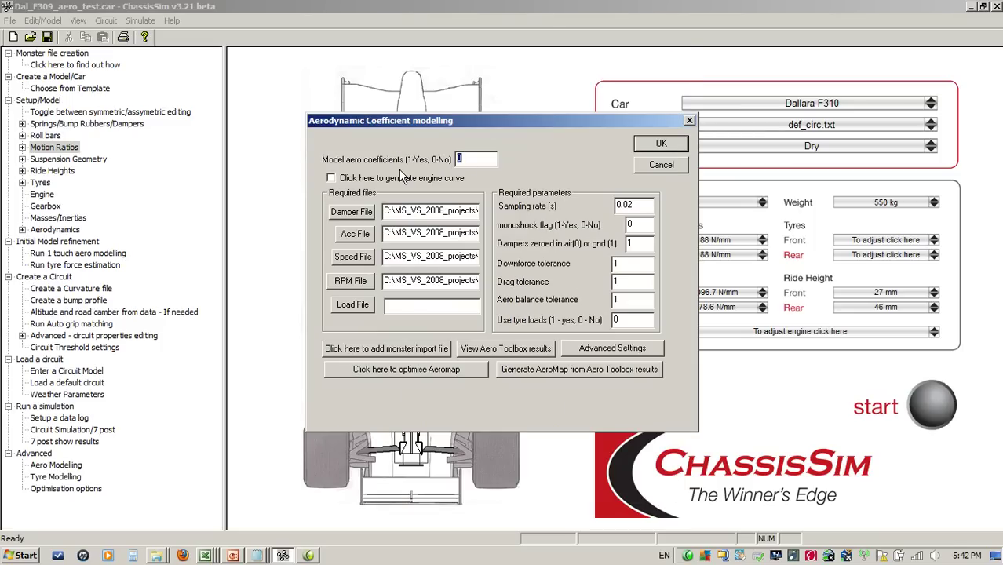
type("1")
left_click(660, 144)
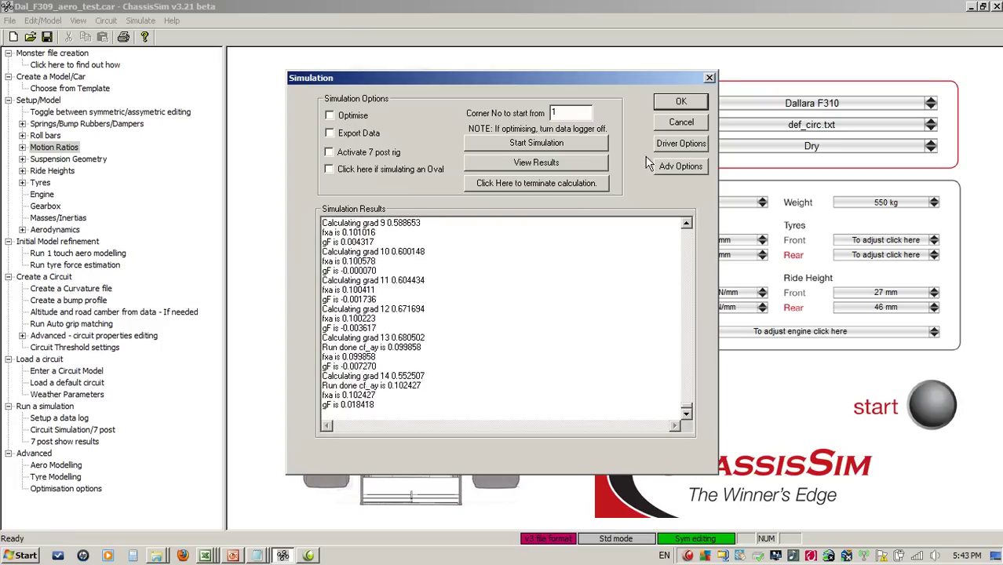
left_click(536, 183)
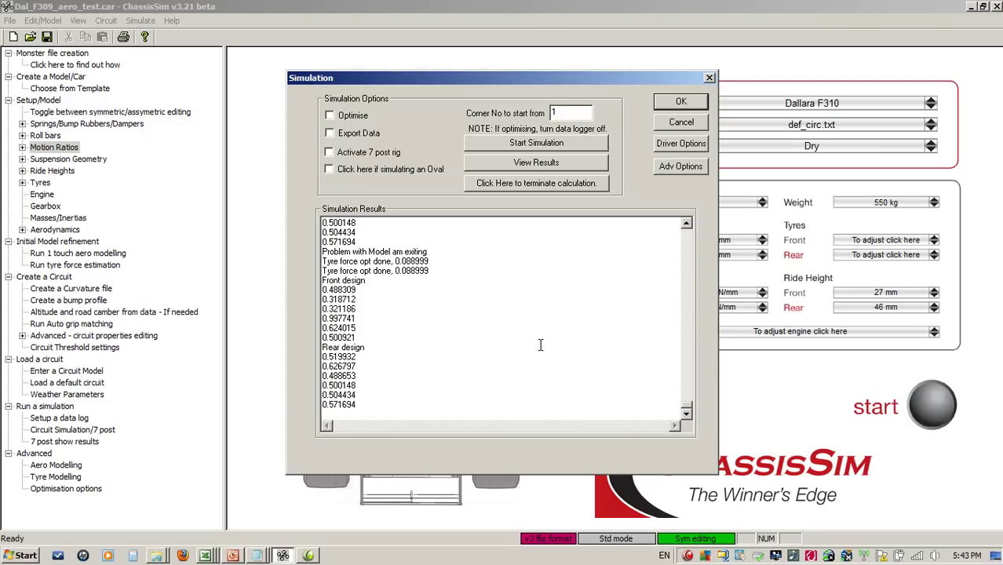
left_click(686, 119)
mouse_move(167, 557)
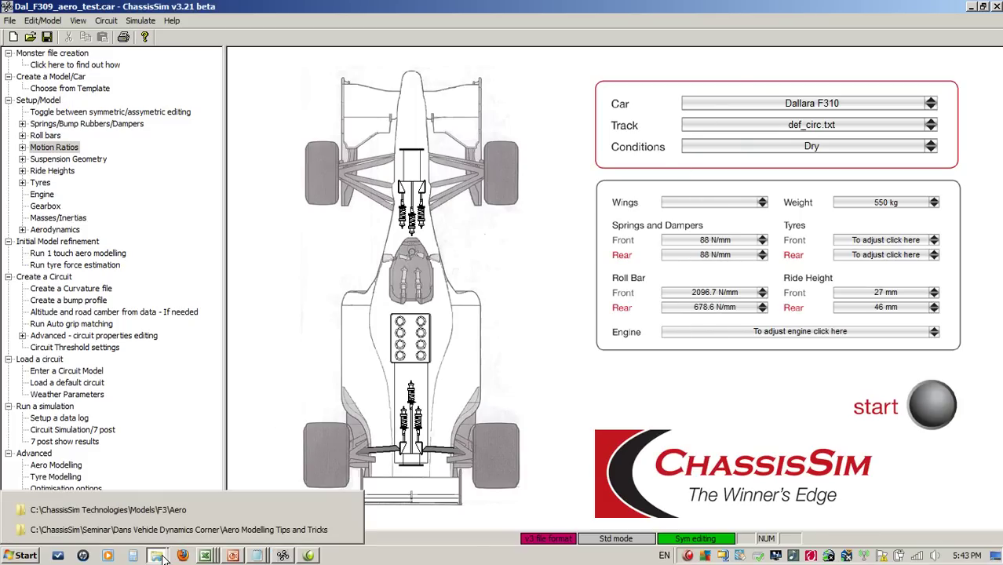
- Inspect AB_table.txt, CDA_table.txt and CLA_table.txt from the Aero folder in Notepad
left_click(177, 509)
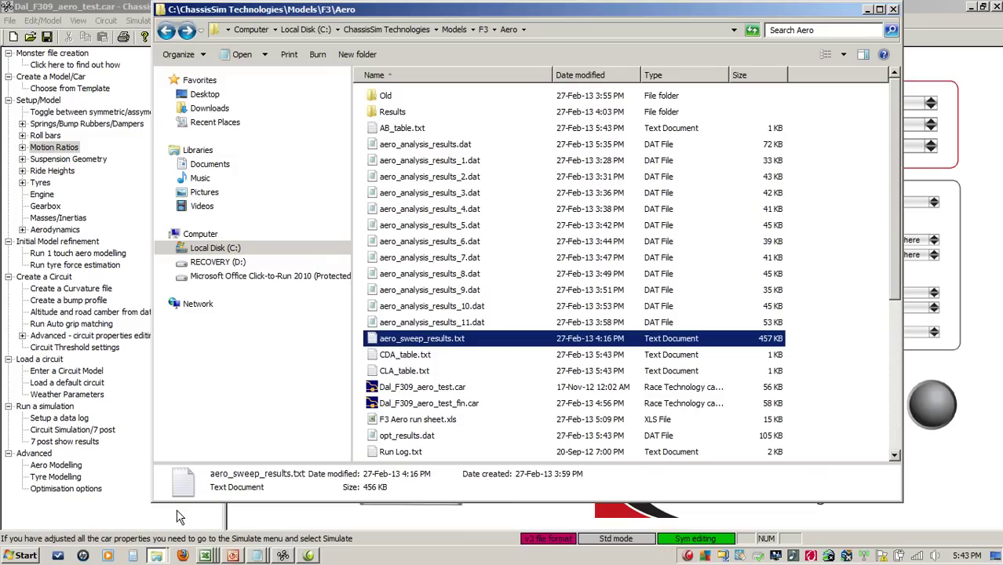
double_click(384, 129)
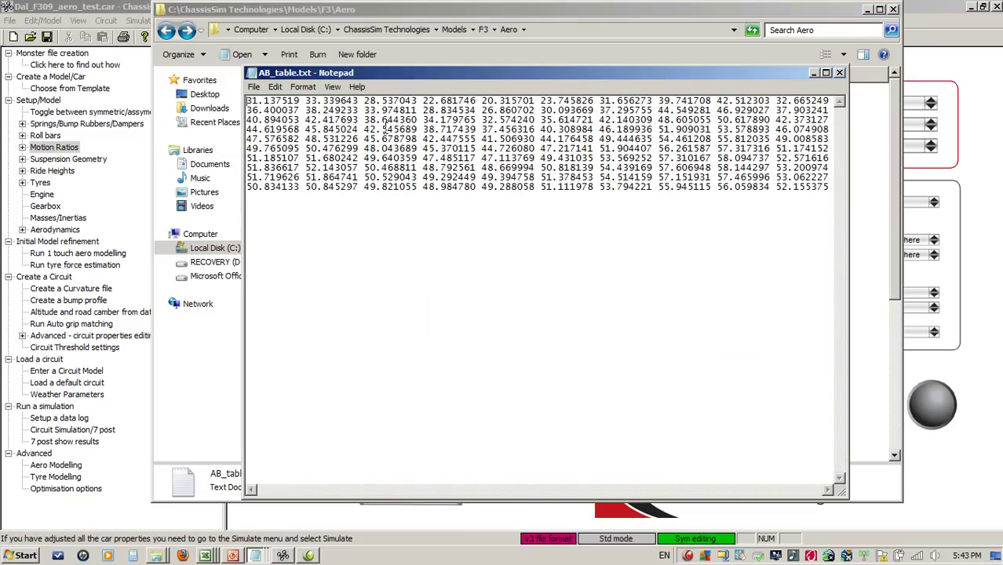
left_click(839, 72)
left_click(404, 360)
double_click(404, 360)
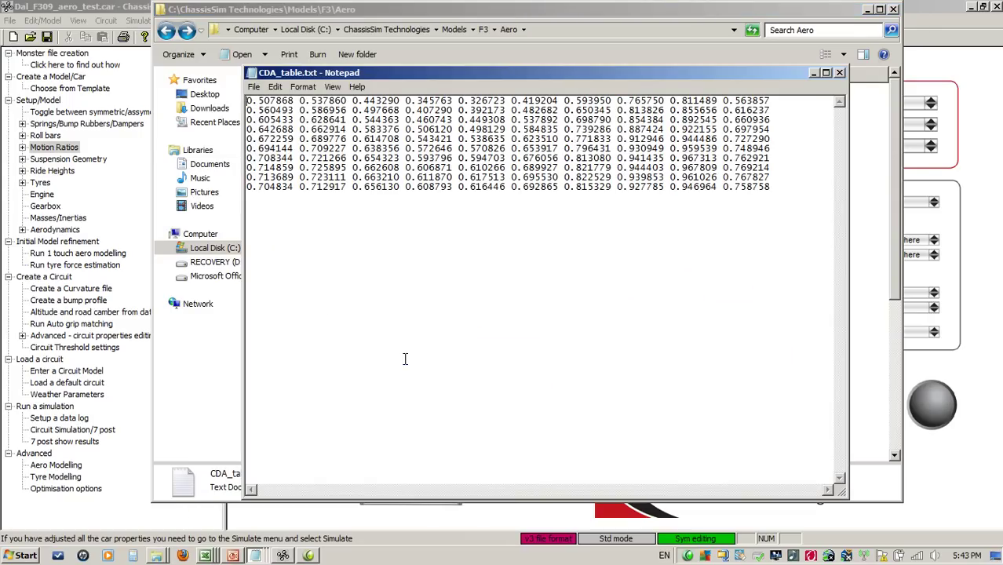
left_click(840, 73)
double_click(396, 372)
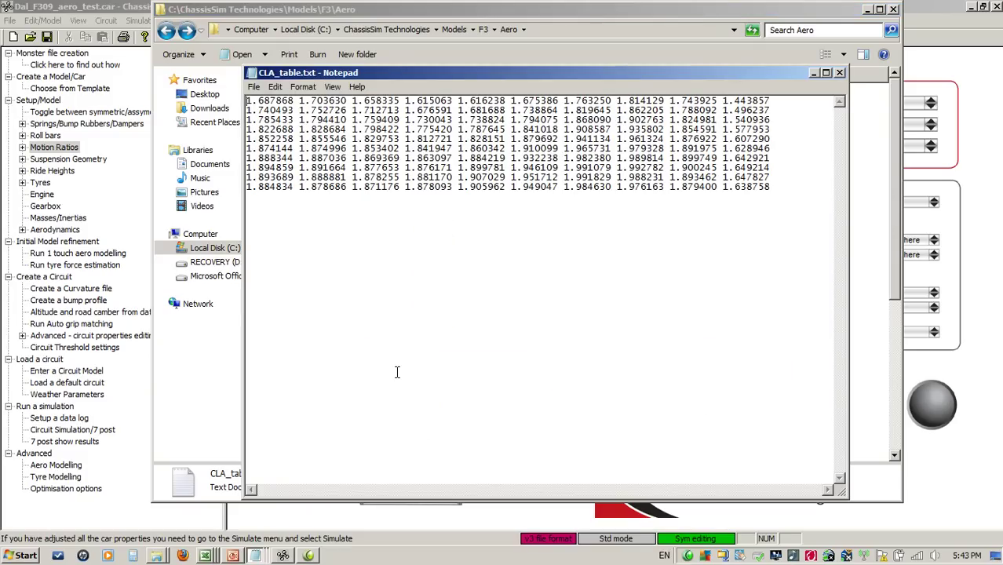
left_click(840, 72)
left_click(80, 7)
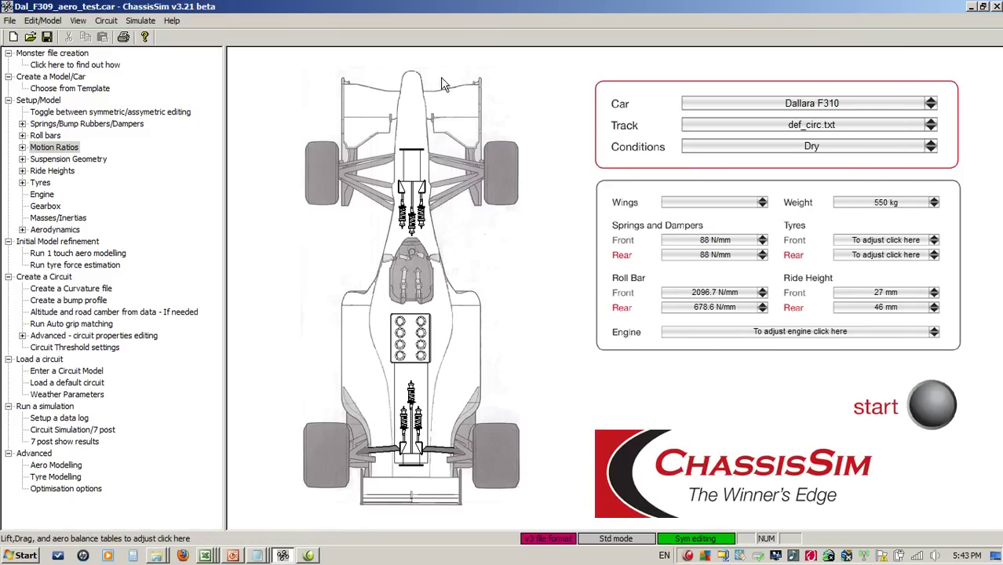
- Load CLA_table.txt into the downforce ride-height map, then cancel out of Aerodynamic Properties
left_click(438, 110)
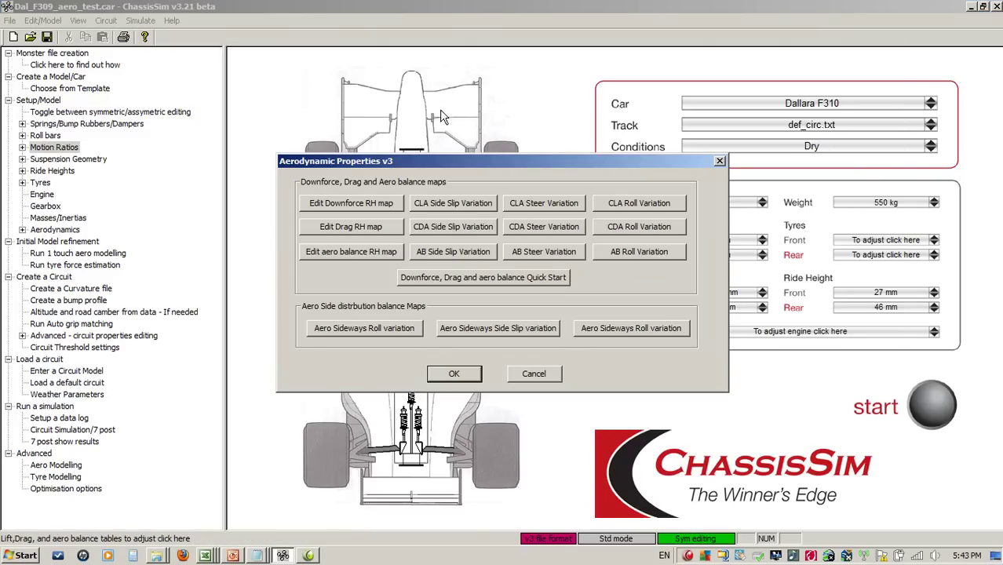
left_click(347, 203)
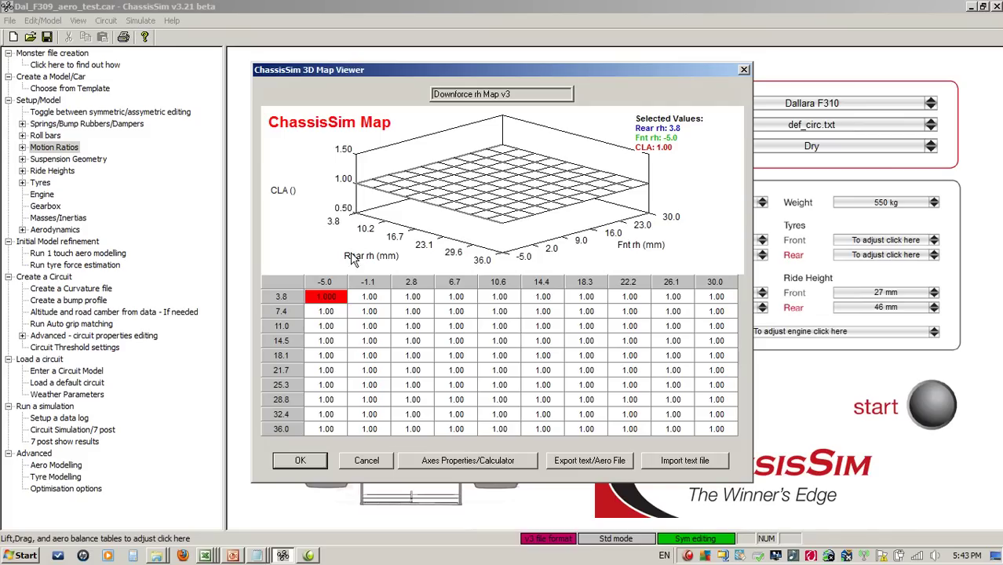
left_click(683, 461)
double_click(428, 265)
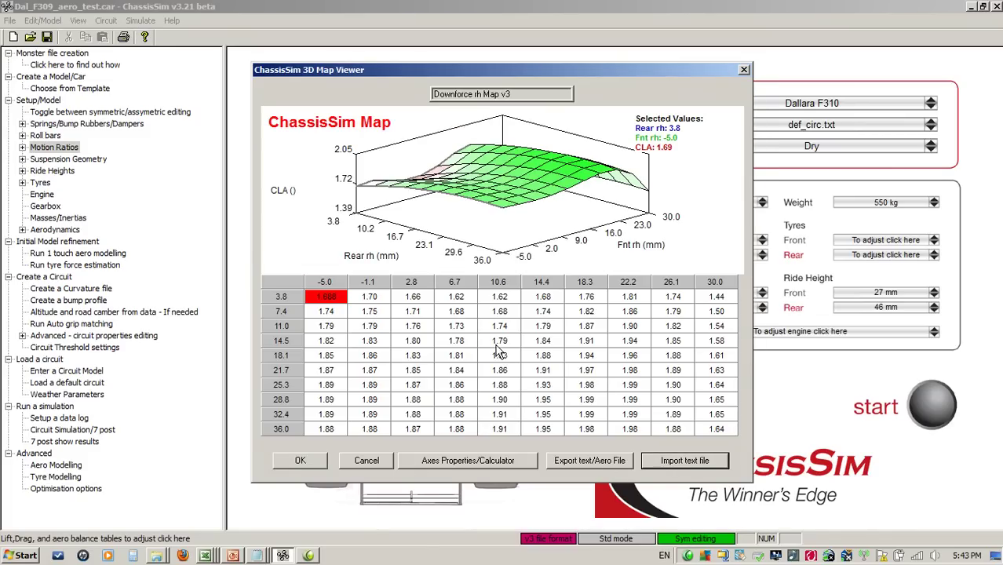
left_click(369, 462)
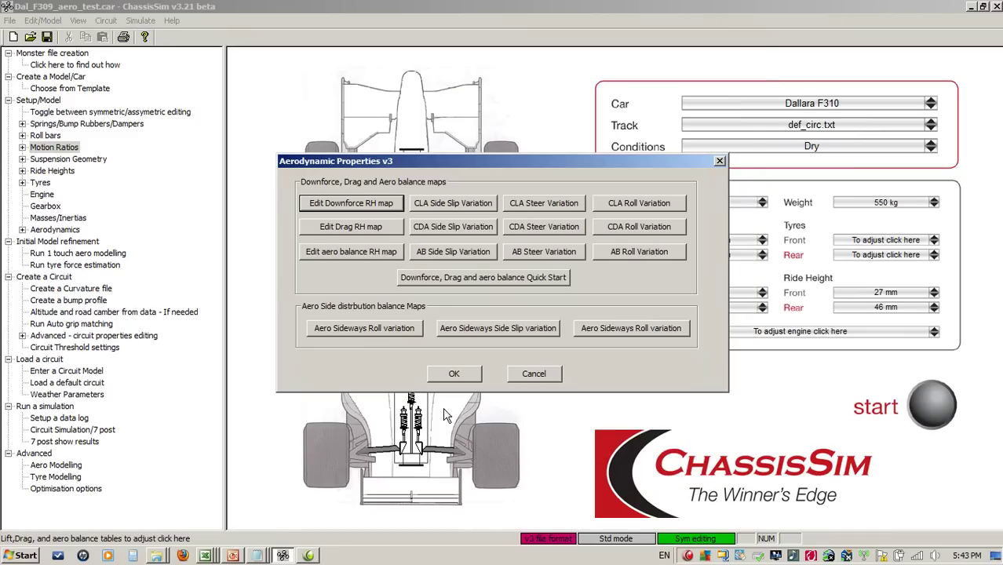
left_click(534, 375)
- Open recent Dal_F309_aero_test_fin.car and check its downforce, drag and aero balance maps
left_click(9, 21)
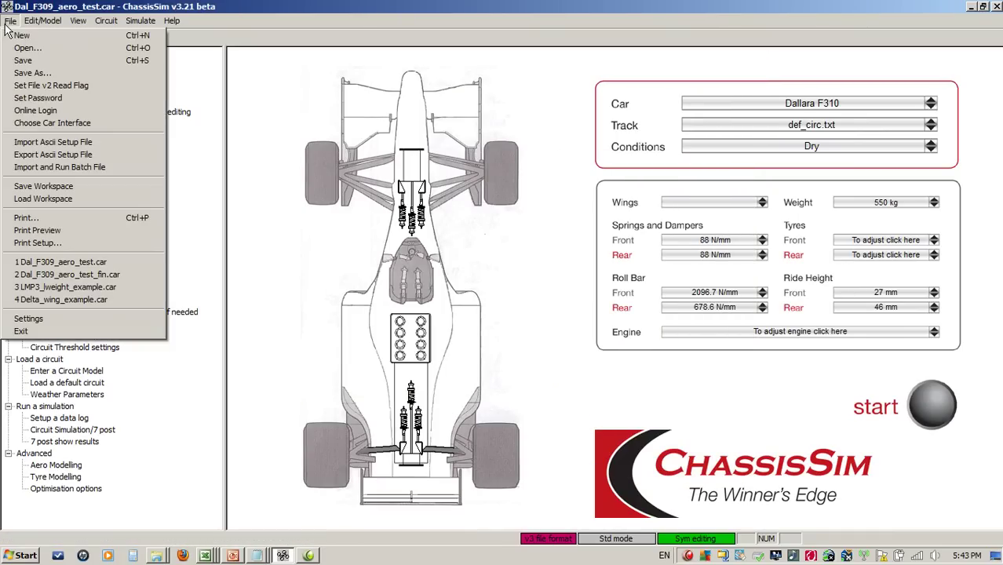
left_click(129, 273)
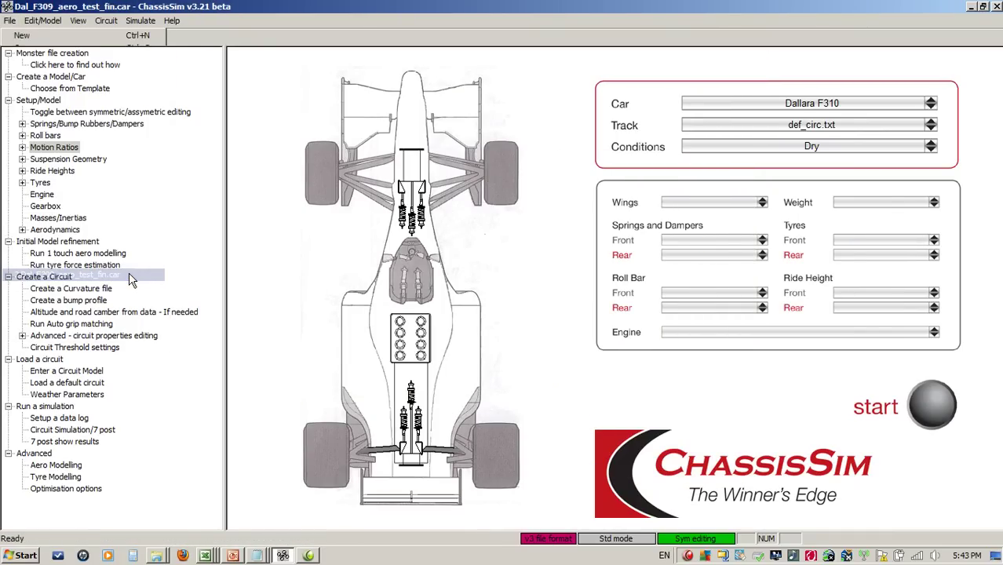
left_click(441, 114)
left_click(346, 207)
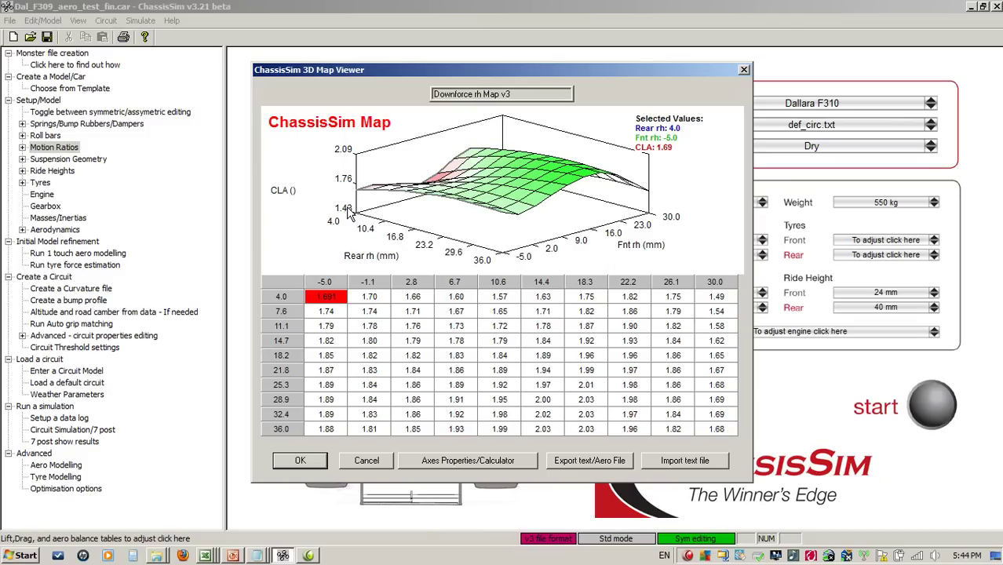
left_click(374, 464)
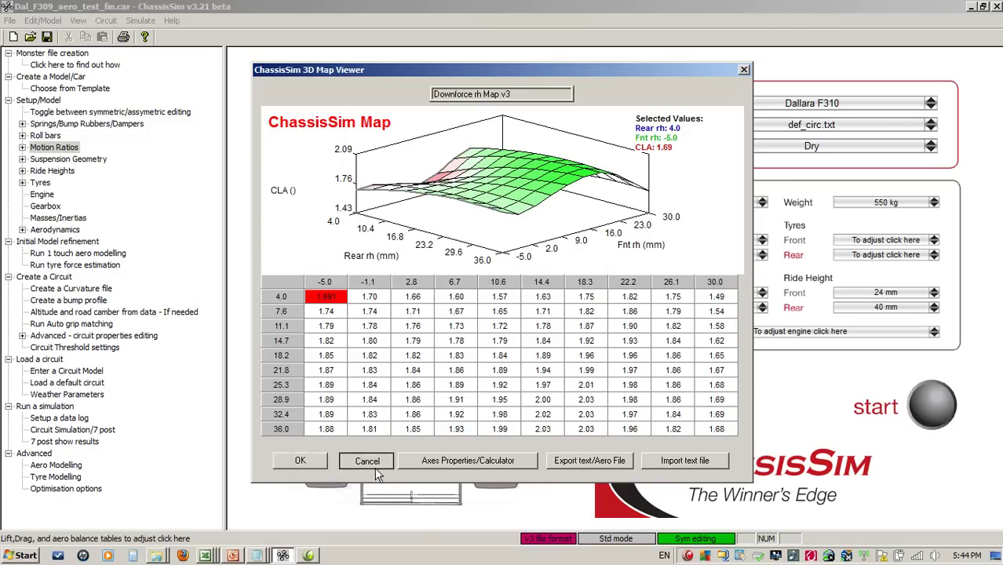
left_click(371, 224)
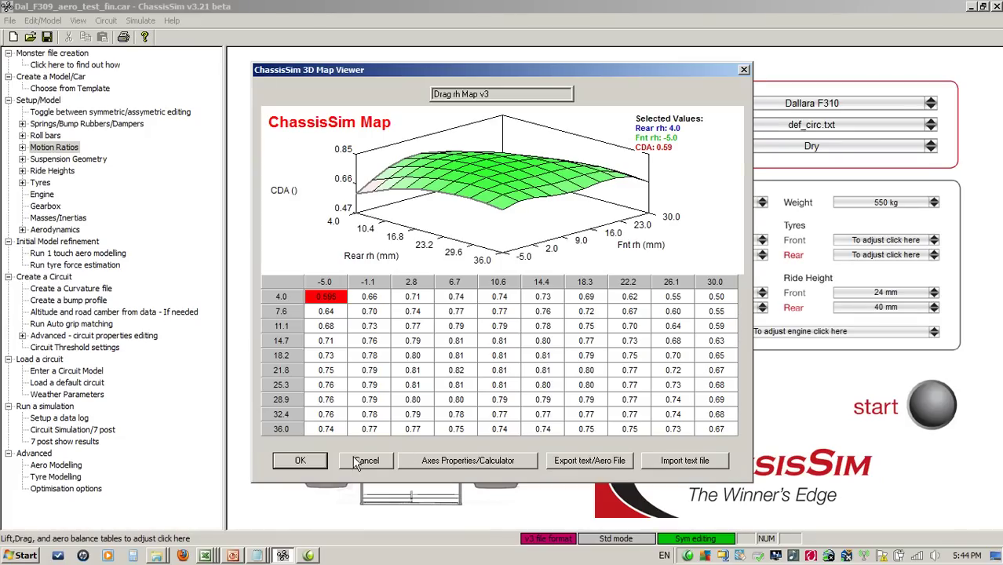
left_click(355, 465)
left_click(362, 251)
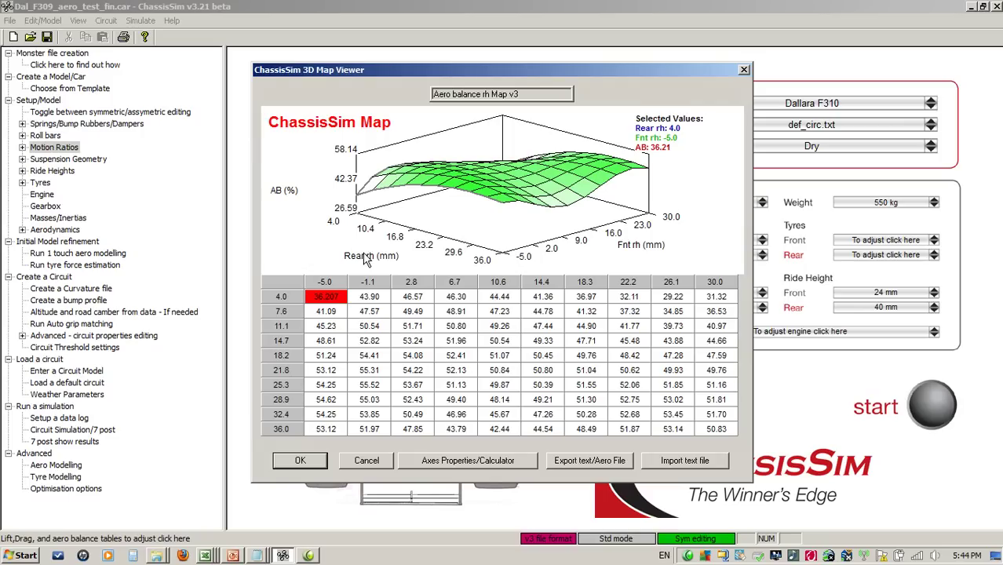
left_click(366, 461)
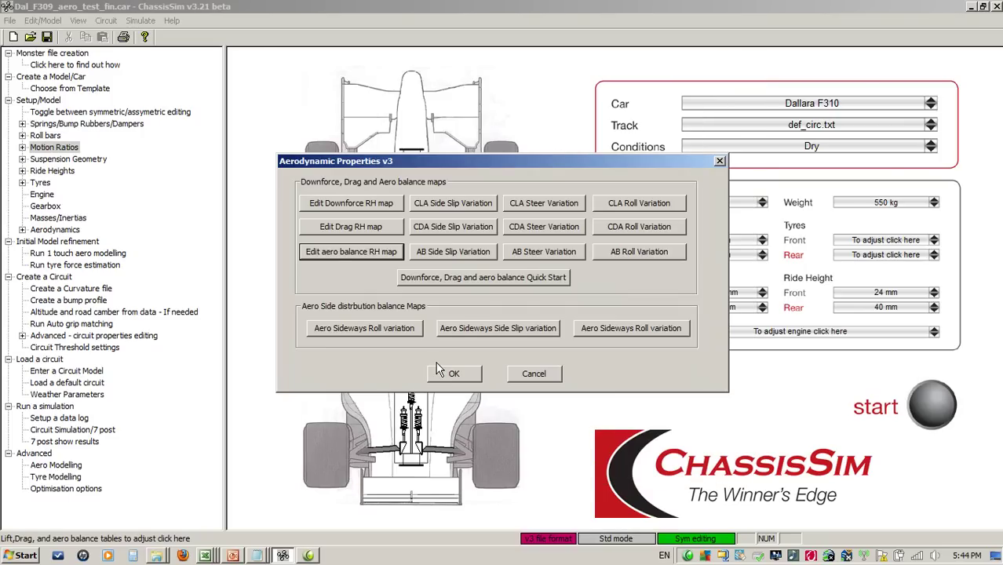
- Recheck the downforce and drag ride-height maps
left_click(366, 206)
left_click(367, 463)
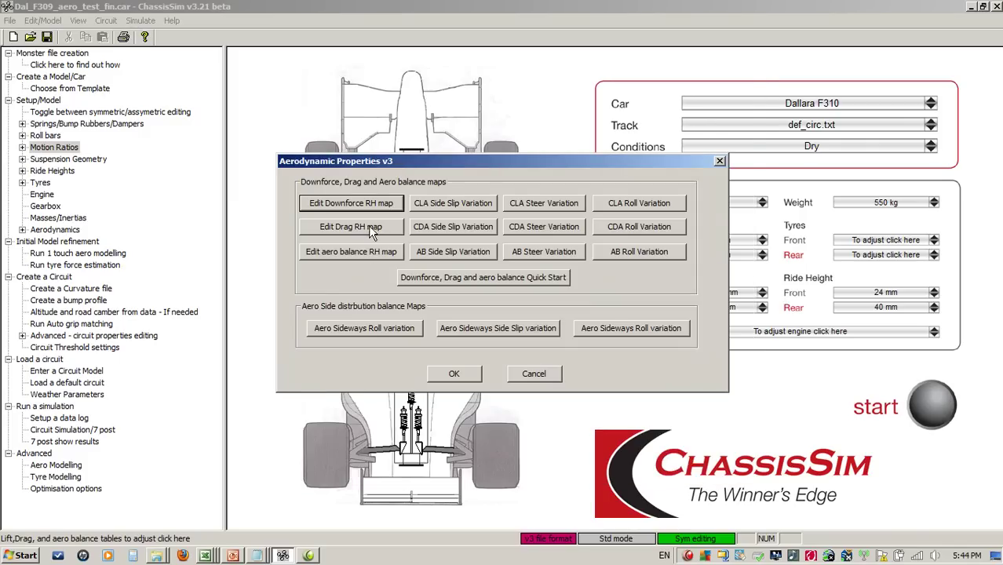
left_click(368, 228)
left_click(366, 461)
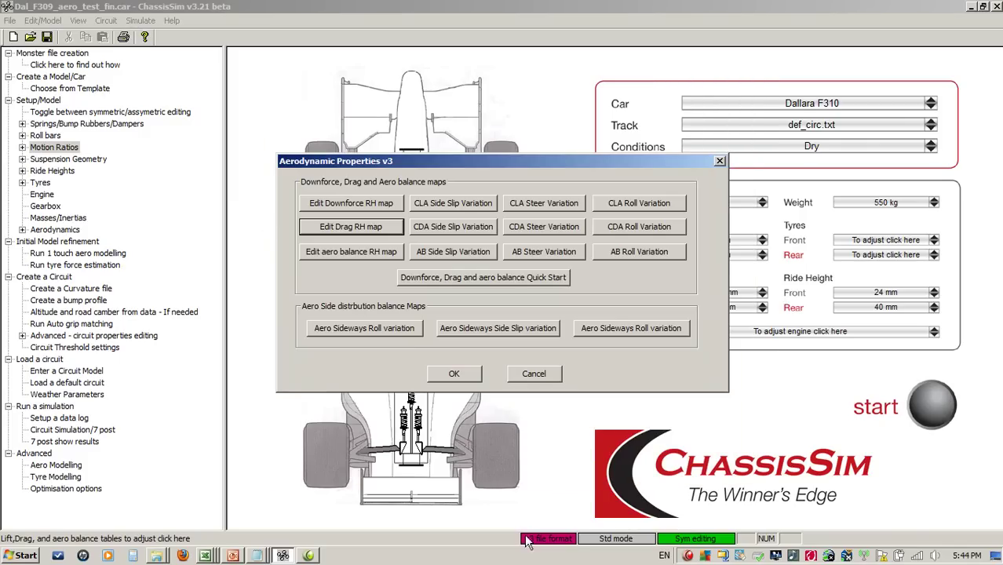
left_click(205, 556)
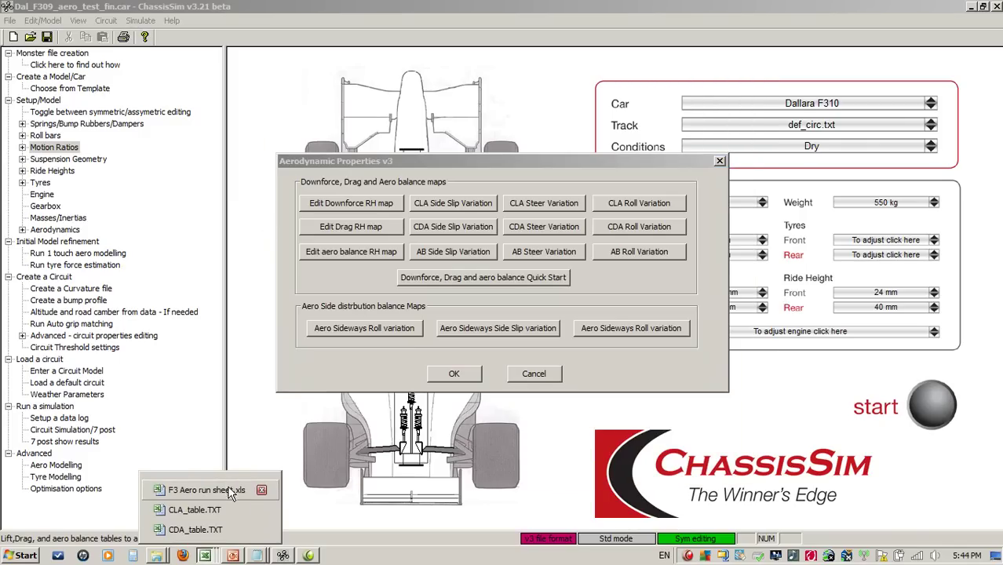
- Compare run sheet J4:K6 (CLA_max 2, CDA_max 0.82, ab_ref 0.523) with ChassisSim's aerodynamic coefficients
left_click(227, 490)
left_click_drag(785, 176, 838, 196)
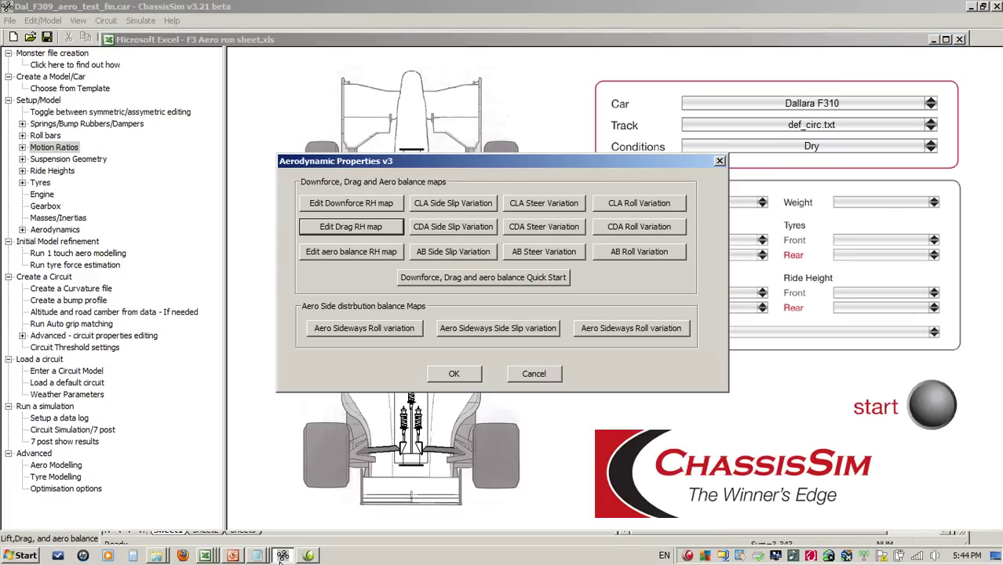
left_click(282, 556)
left_click(532, 374)
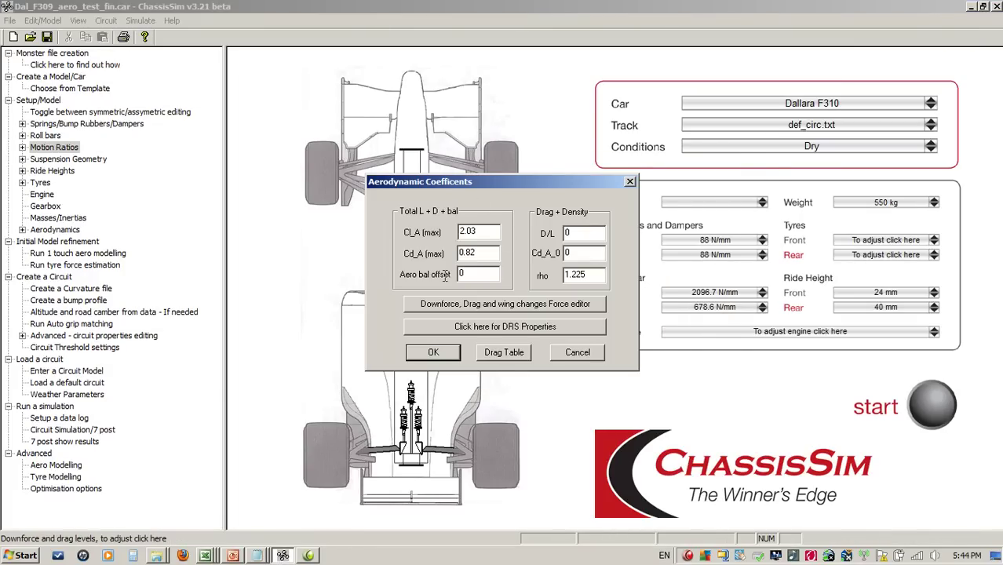
left_click(565, 353)
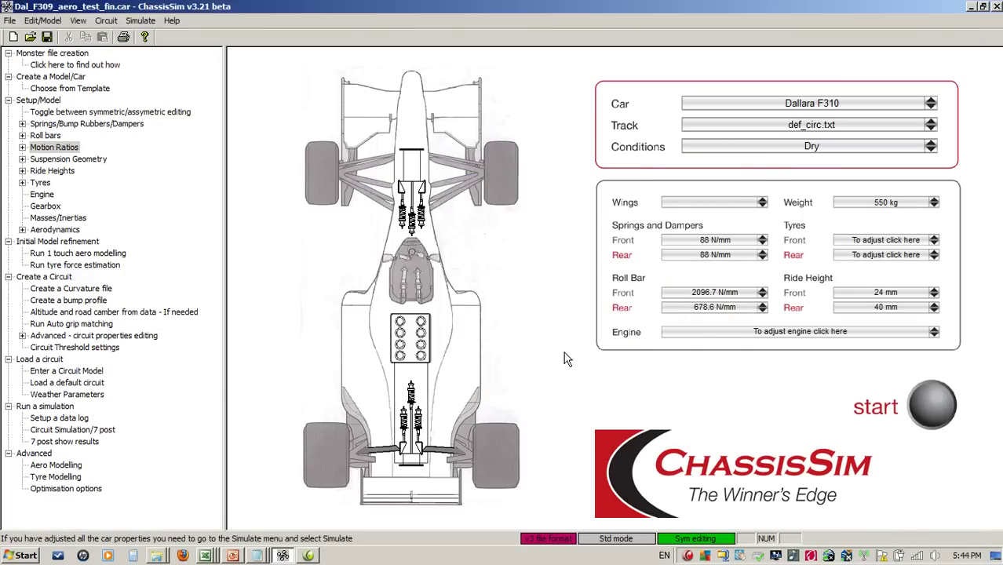
left_click(208, 556)
left_click(223, 488)
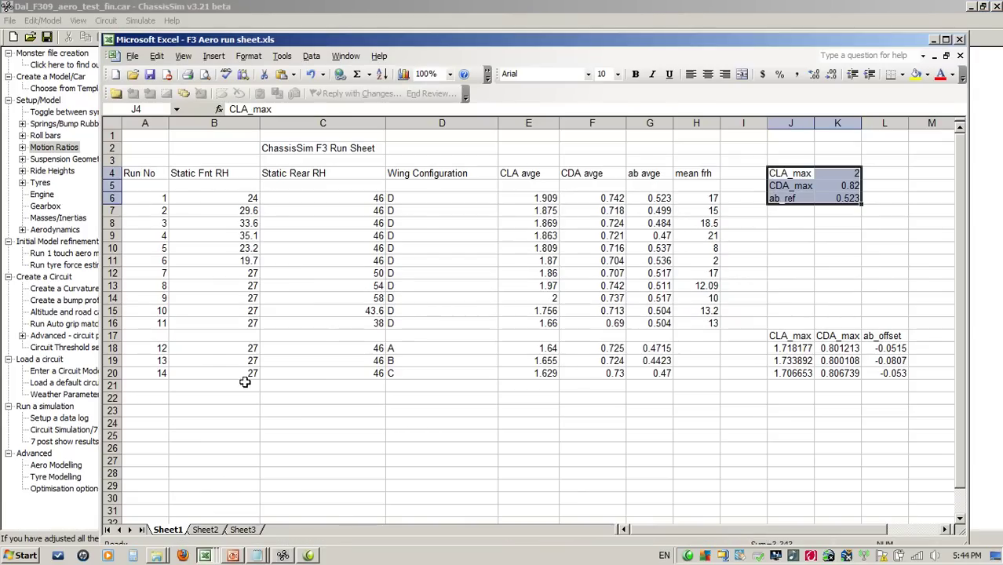
- Step through run 12's front ride height, CLA average and neighbouring run numbers
left_click(198, 350)
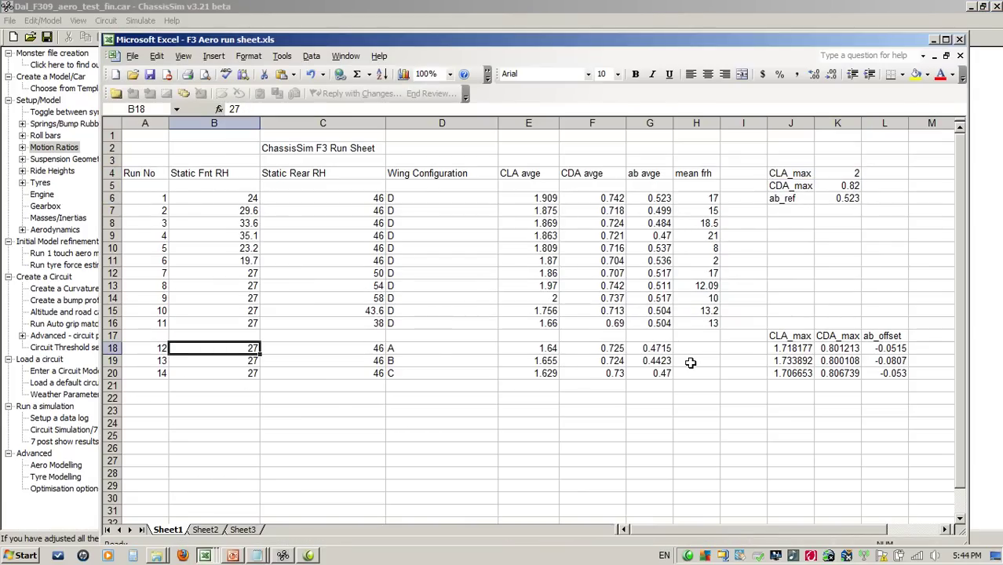
key("Right")
key("Right")
key("Right")
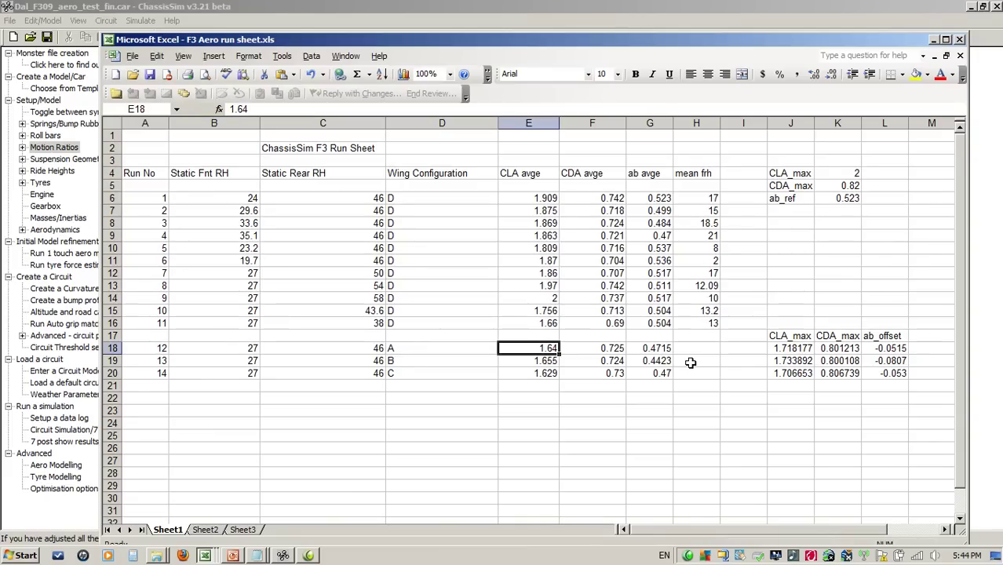
key("Right")
key("Right")
key("Left")
key("Left")
key("Left")
key("Left")
key("Left")
key("Left")
key("Down")
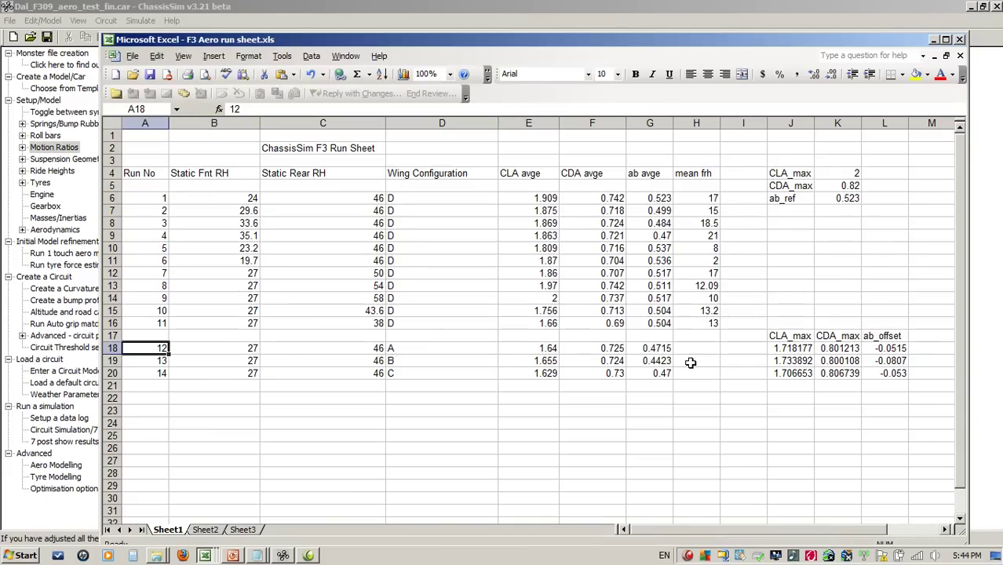
key("Up")
key("Right")
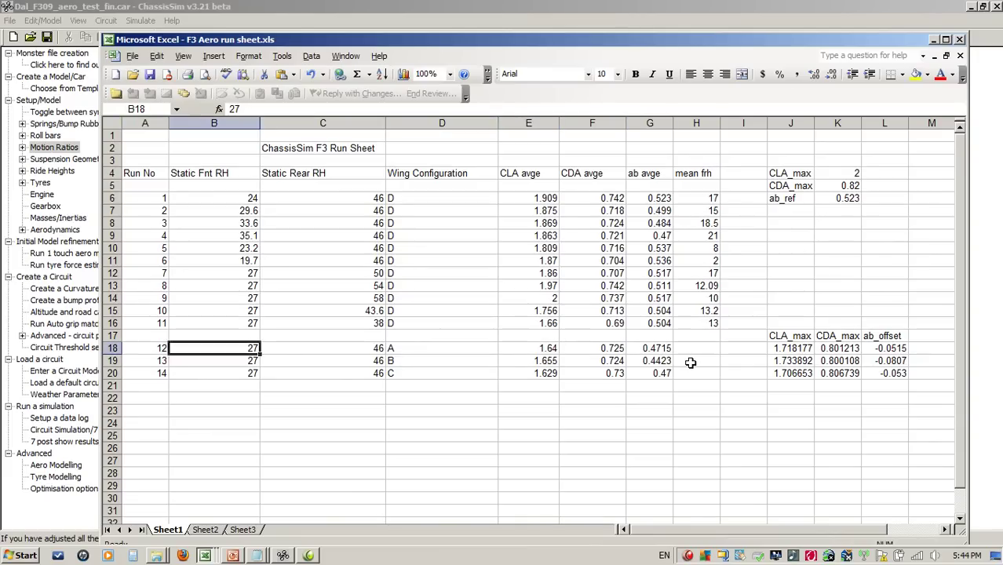
- Compare neighbouring runs' wing configurations and view J18's scaled CLA_max formula
key("Right")
key("Right")
key("Up")
key("Up")
key("Up")
key("Down")
key("Down")
key("Down")
key("Down")
key("Up")
key("Right")
key("Right")
key("Left")
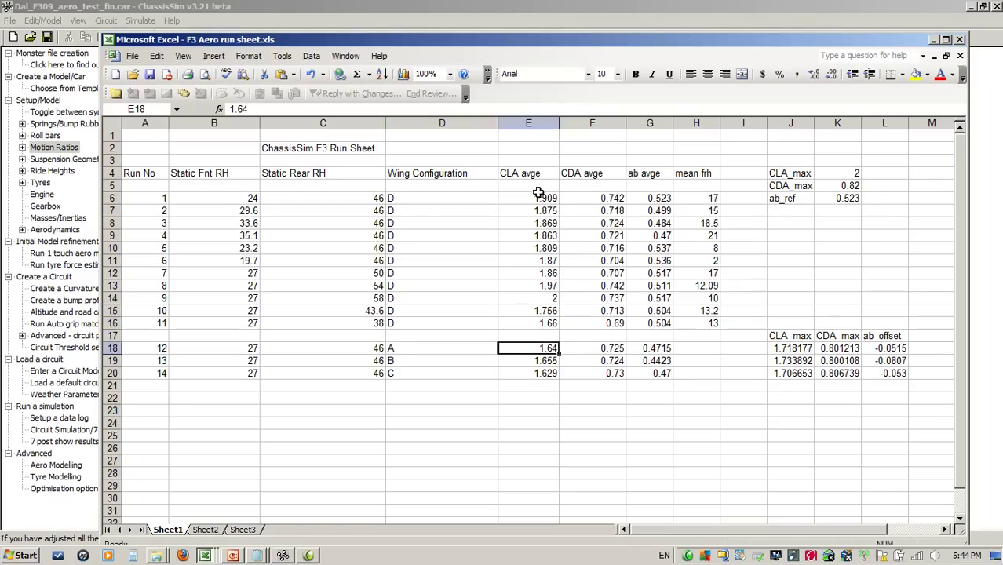
left_click(791, 350)
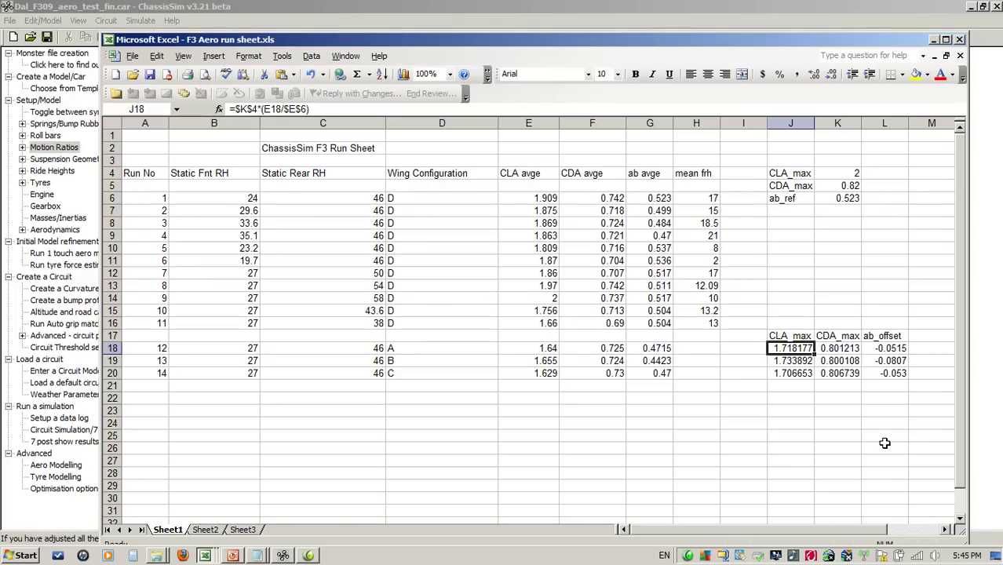
left_click(283, 556)
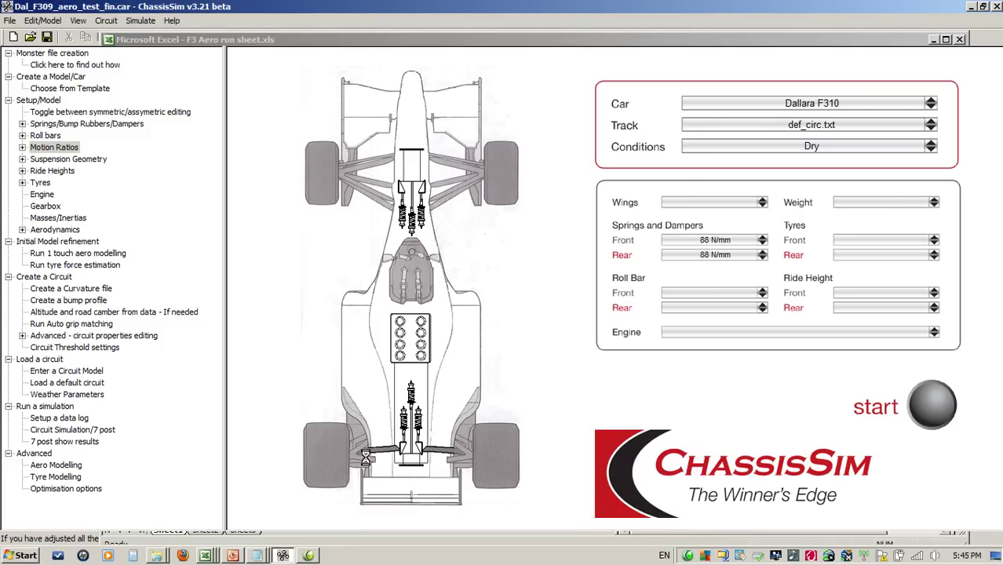
- Show the Dallara F310's aerodynamic coefficients: Cl_A max 2.03, Cd_A max 0.82, rho 1.225
left_click(408, 495)
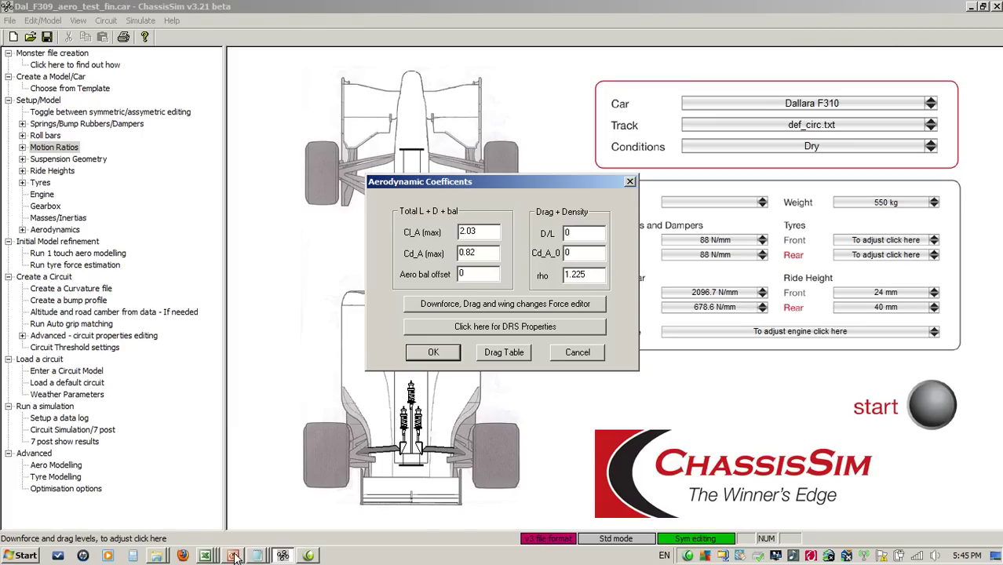
left_click(233, 556)
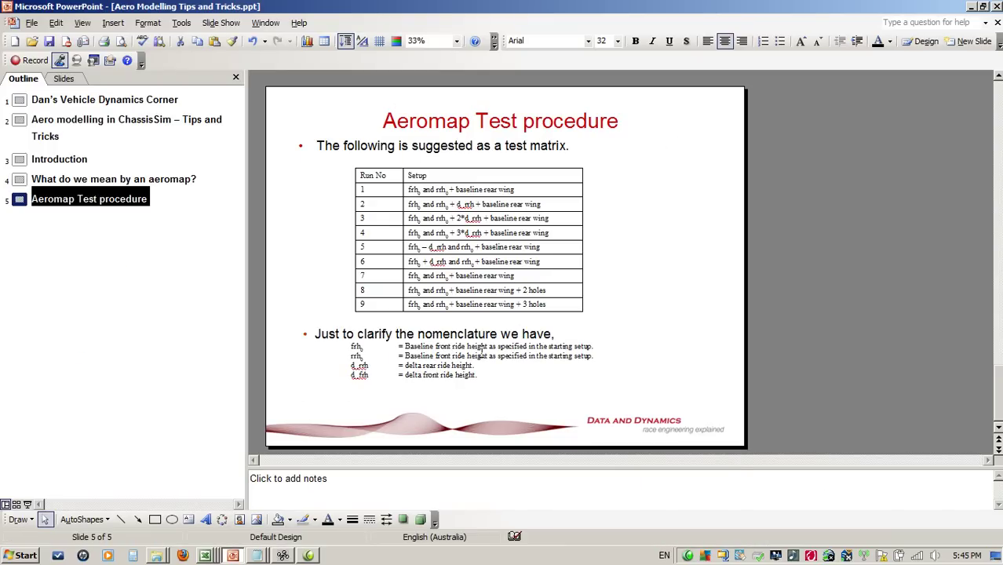
key("F5")
key("Right")
key("Right")
key("Right")
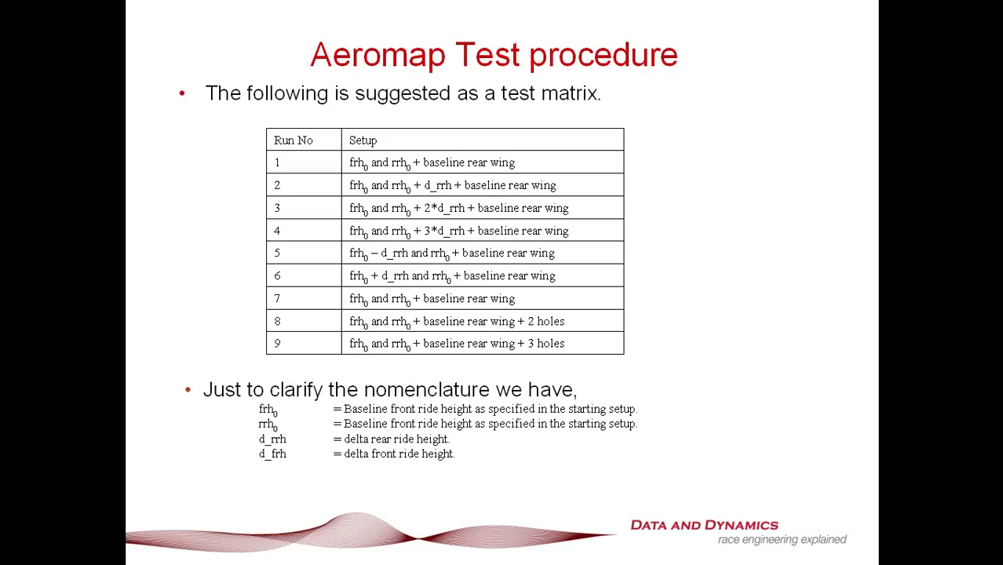
key("Escape")
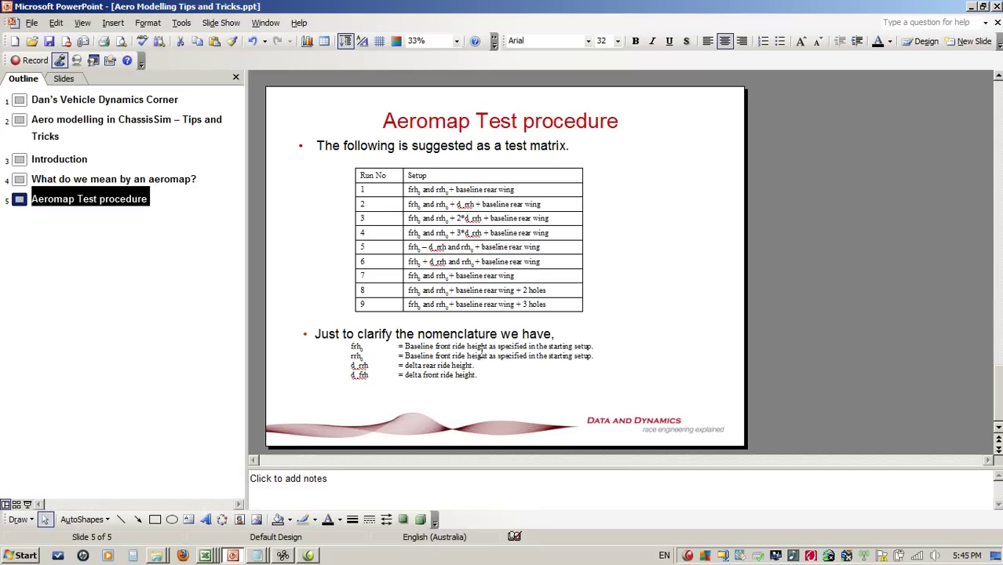
left_click(256, 557)
- Bring up the F3 Aero folder window and scroll its file list
left_click(256, 557)
left_click(155, 556)
left_click(159, 510)
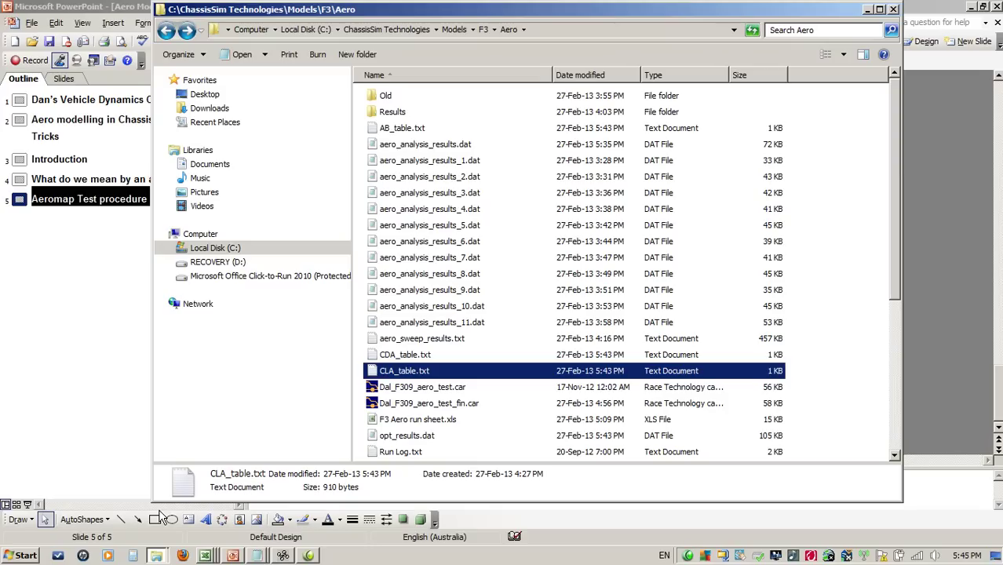
left_click(460, 294)
scroll(460, 294, "down", 5)
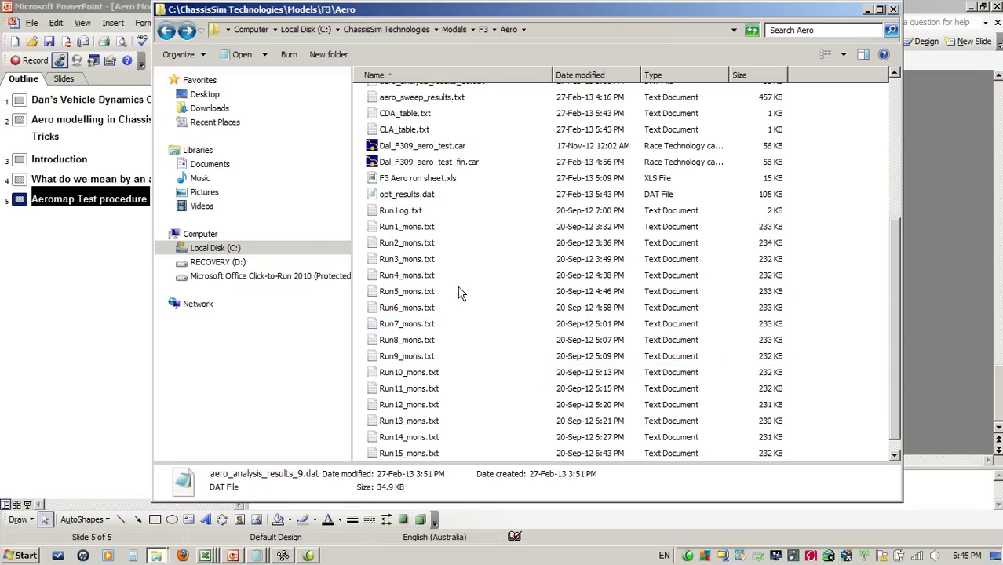
- Step through the Run1_mons.txt to Run8_mons.txt monitoring files and back to Run1
left_click(449, 231)
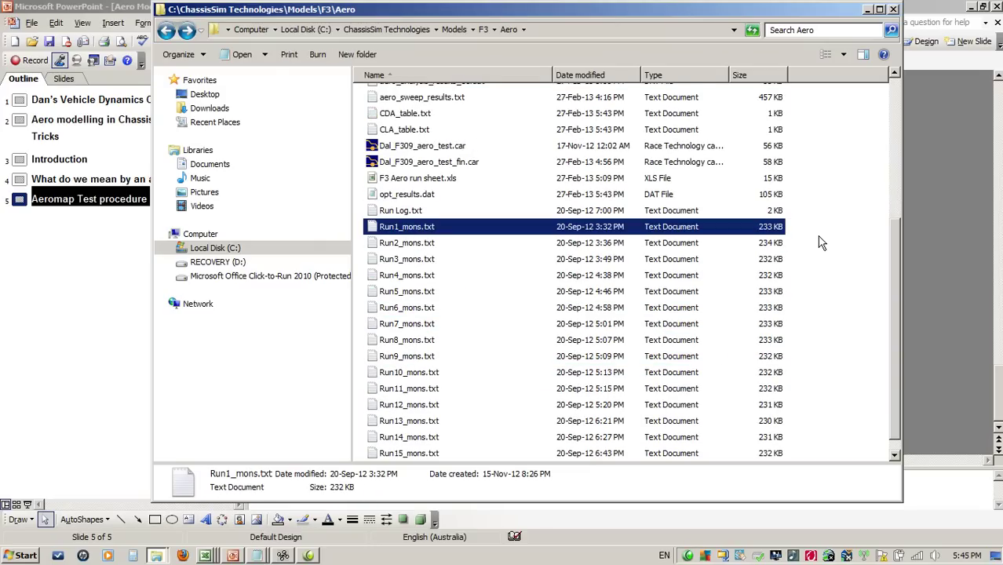
key("Down")
key("Down")
key("Down")
key("Down")
key("Up")
key("Up")
key("Up")
key("Up")
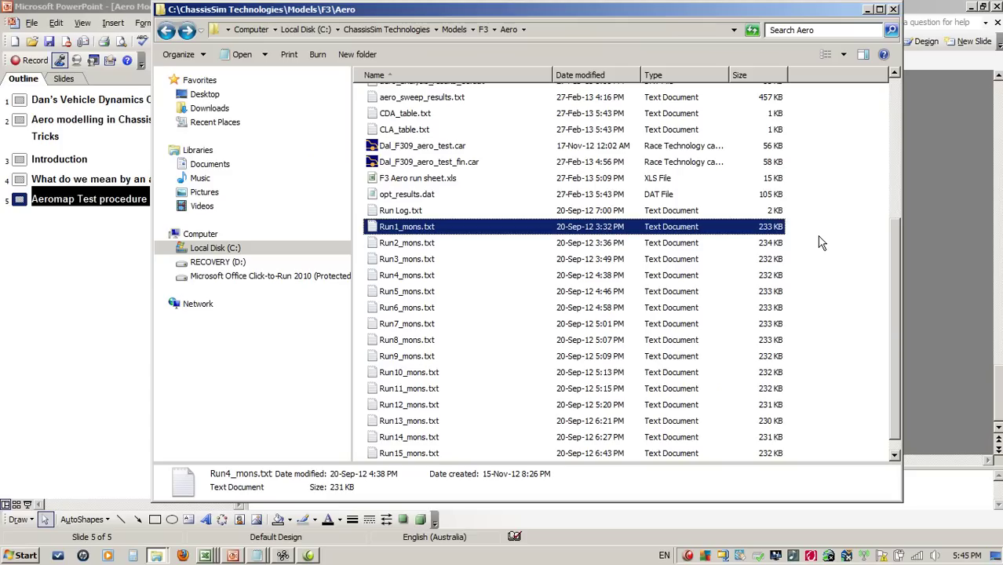
key("Down")
key("Down")
key("Down")
key("Down")
key("Down")
key("Down")
key("Down")
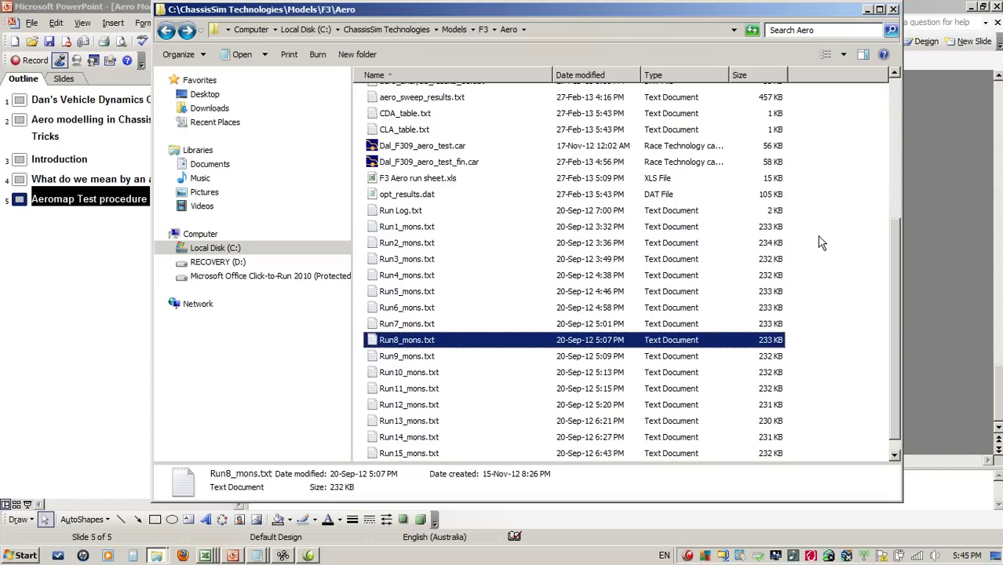
key("Down")
key("Down")
key("Down")
key("Down")
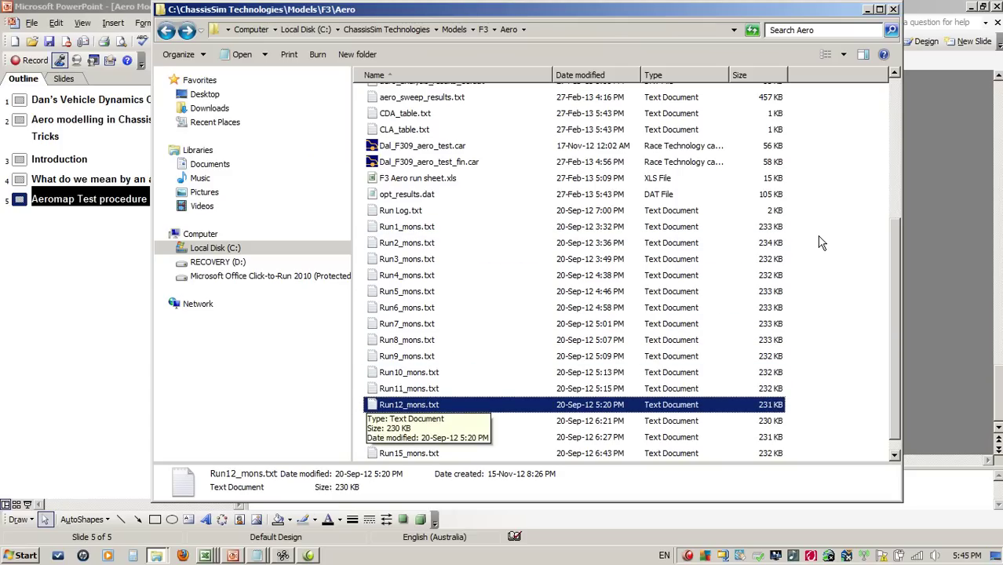
key("Up")
key("Up")
key("Up")
key("Up")
key("Up")
key("Up")
key("Up")
key("Up")
key("Up")
key("Up")
key("Up")
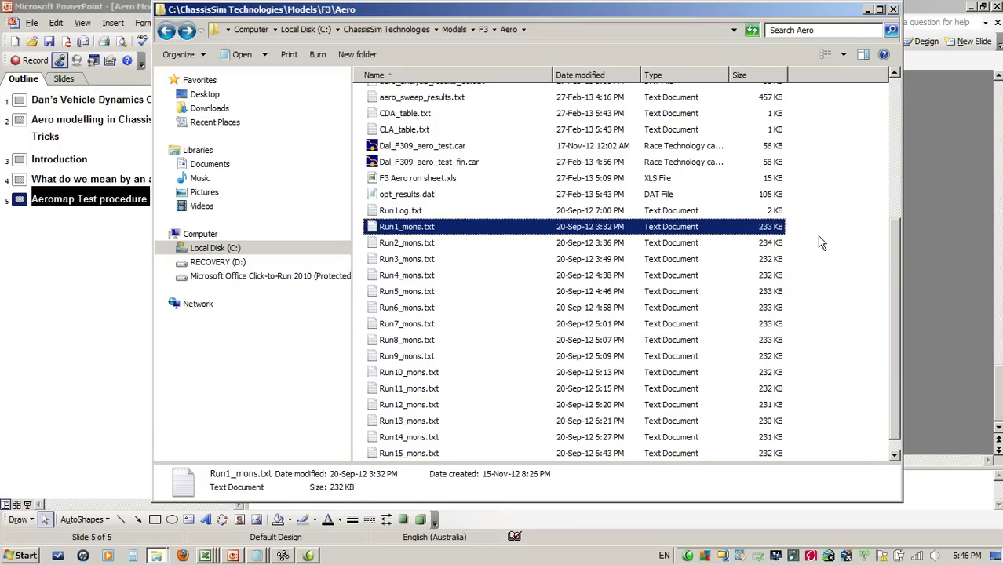
left_click(284, 555)
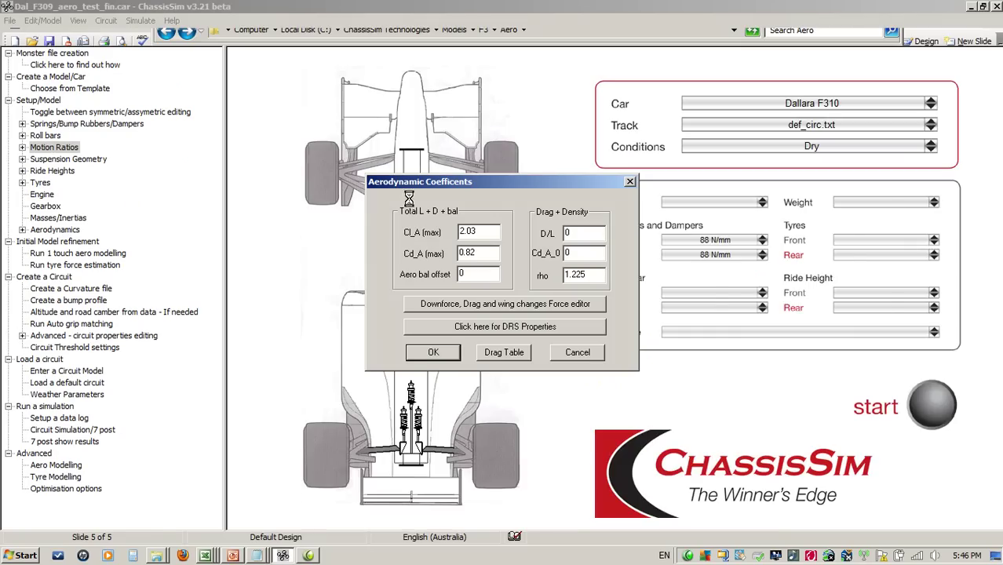
- Cancel the aerodynamic coefficients, open Simulate > Aerodynamic modelling, then return to the F3 Aero folder
left_click(578, 352)
left_click(142, 22)
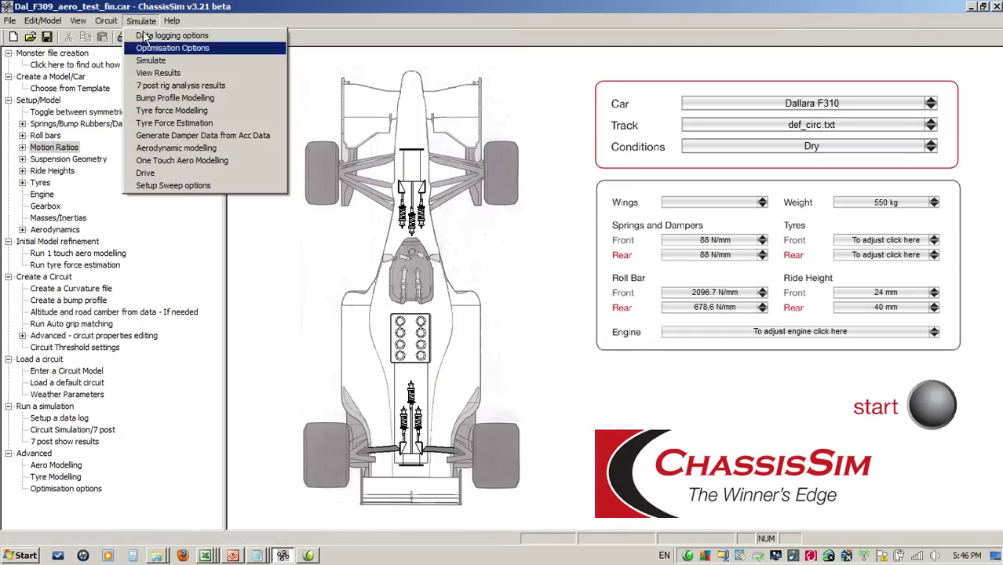
left_click(192, 147)
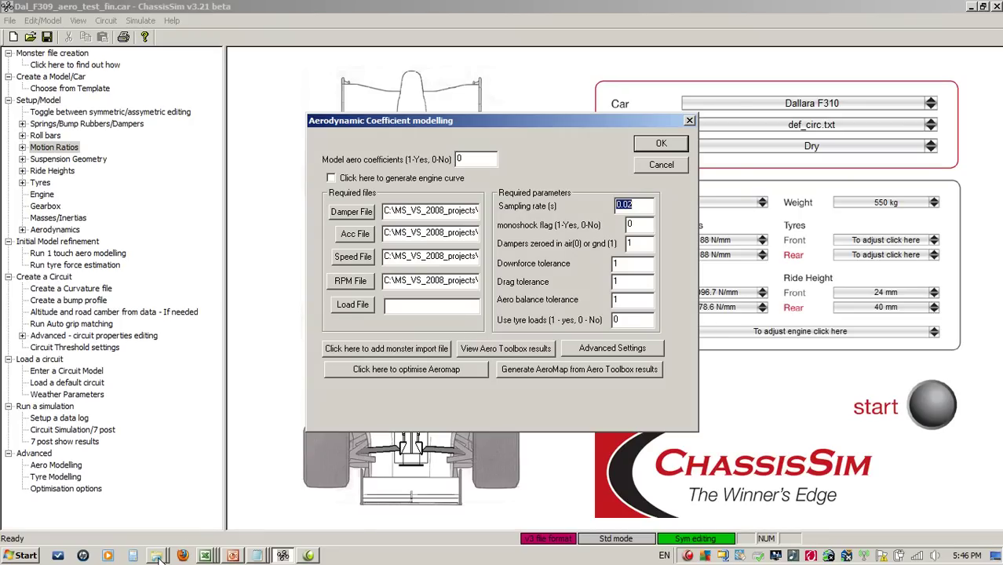
mouse_move(159, 557)
left_click(172, 510)
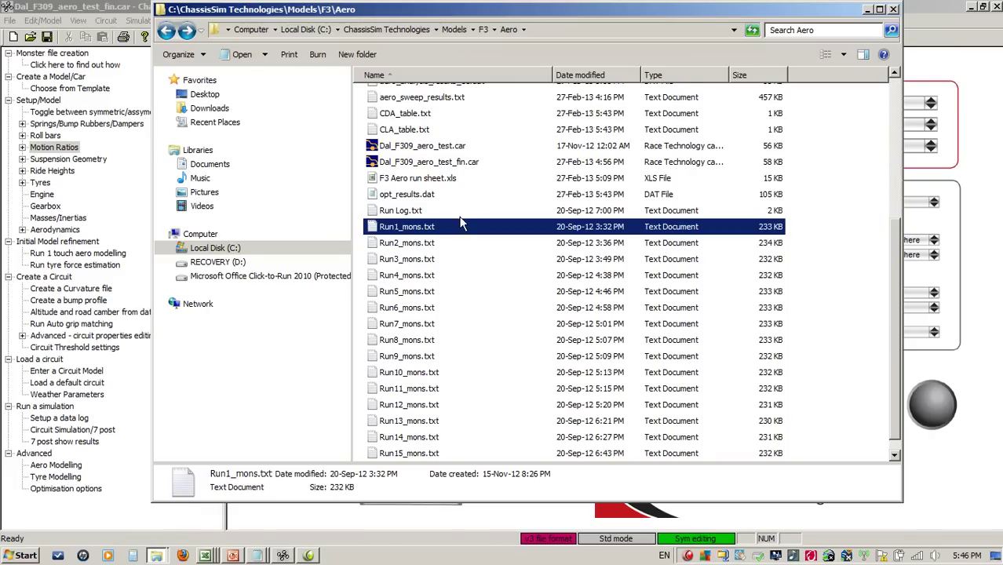
- Open aero_sweep_results.txt in Notepad to review the sweep data, then close it
scroll(460, 225, "up", 4)
double_click(447, 284)
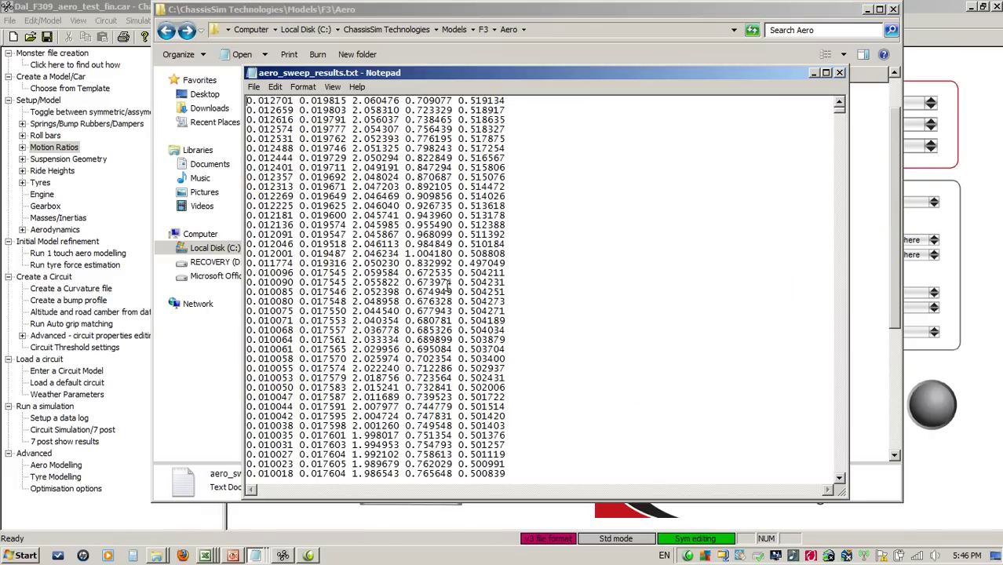
left_click(839, 72)
- Bring up the F3 Aero run sheet in Excel and select run 1's CLA, CDA and balance averages
mouse_move(206, 555)
left_click(206, 490)
left_click_drag(543, 197, 651, 199)
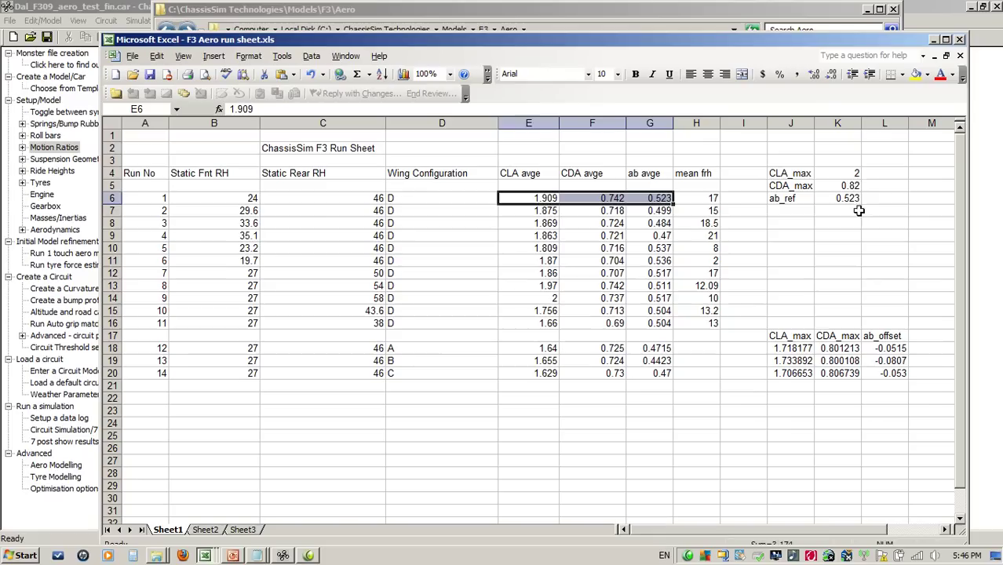
left_click(845, 174)
left_click_drag(845, 175, 841, 193)
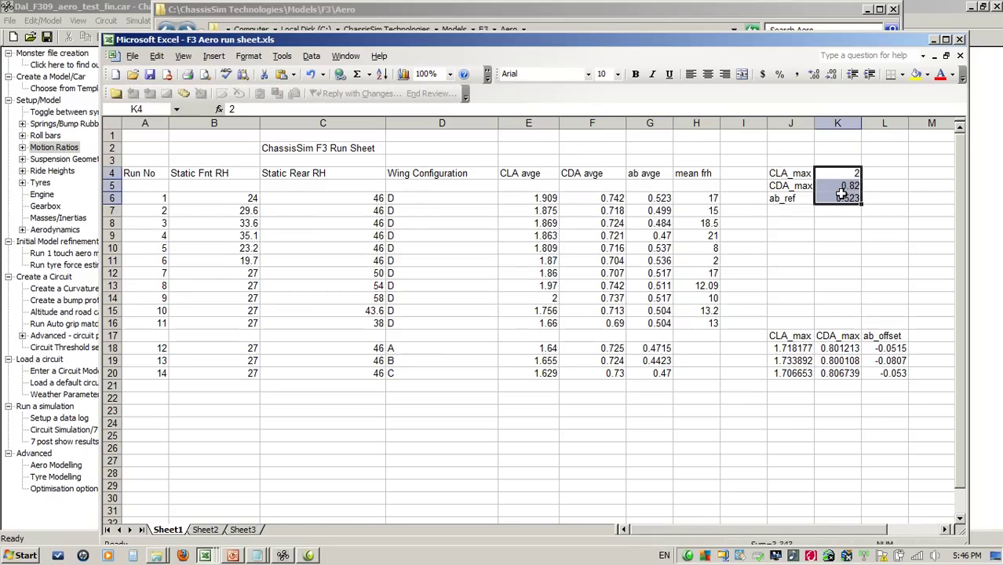
left_click(842, 195)
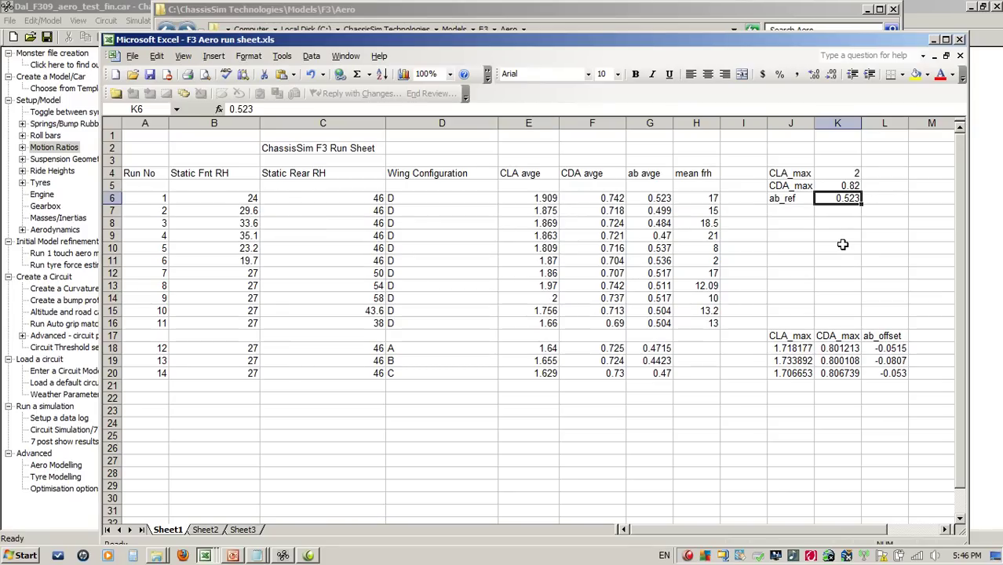
left_click(550, 349)
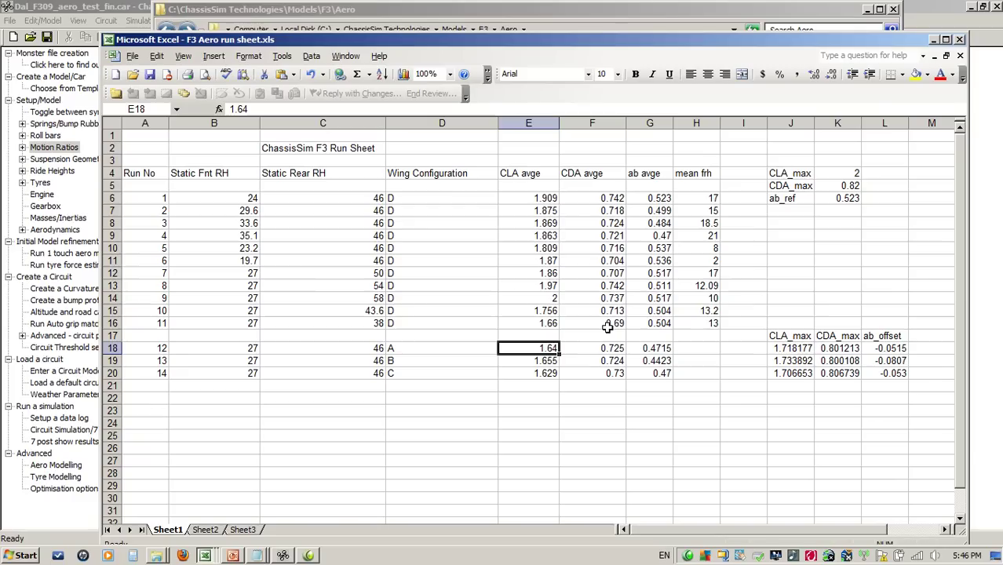
left_click(521, 198)
left_click_drag(234, 351, 315, 356)
left_click(797, 351)
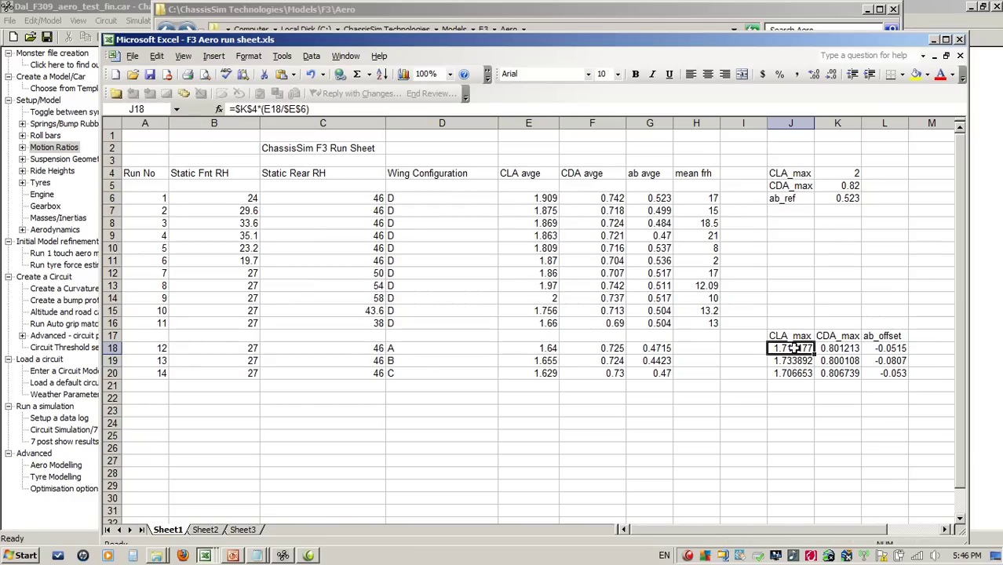
left_click(842, 351)
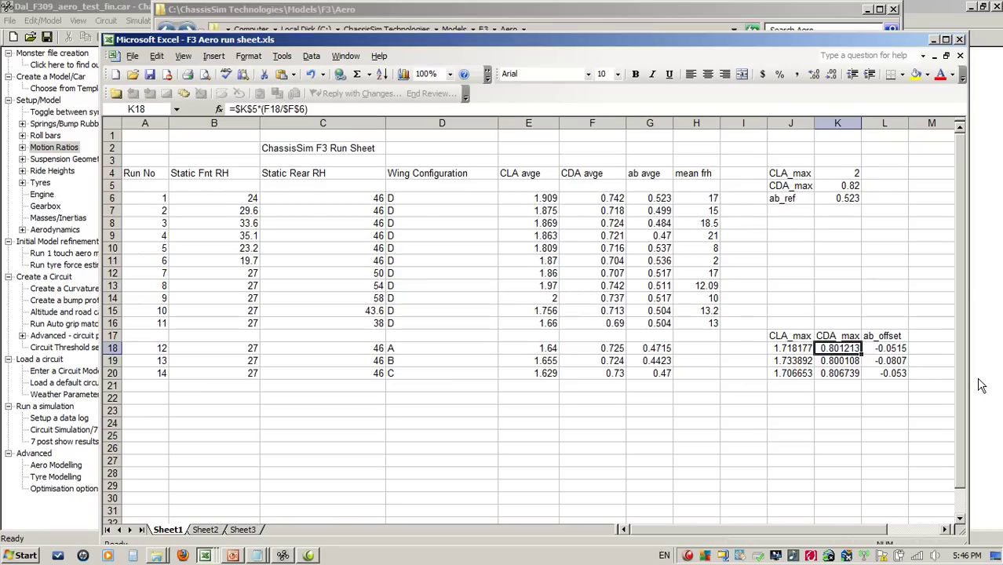